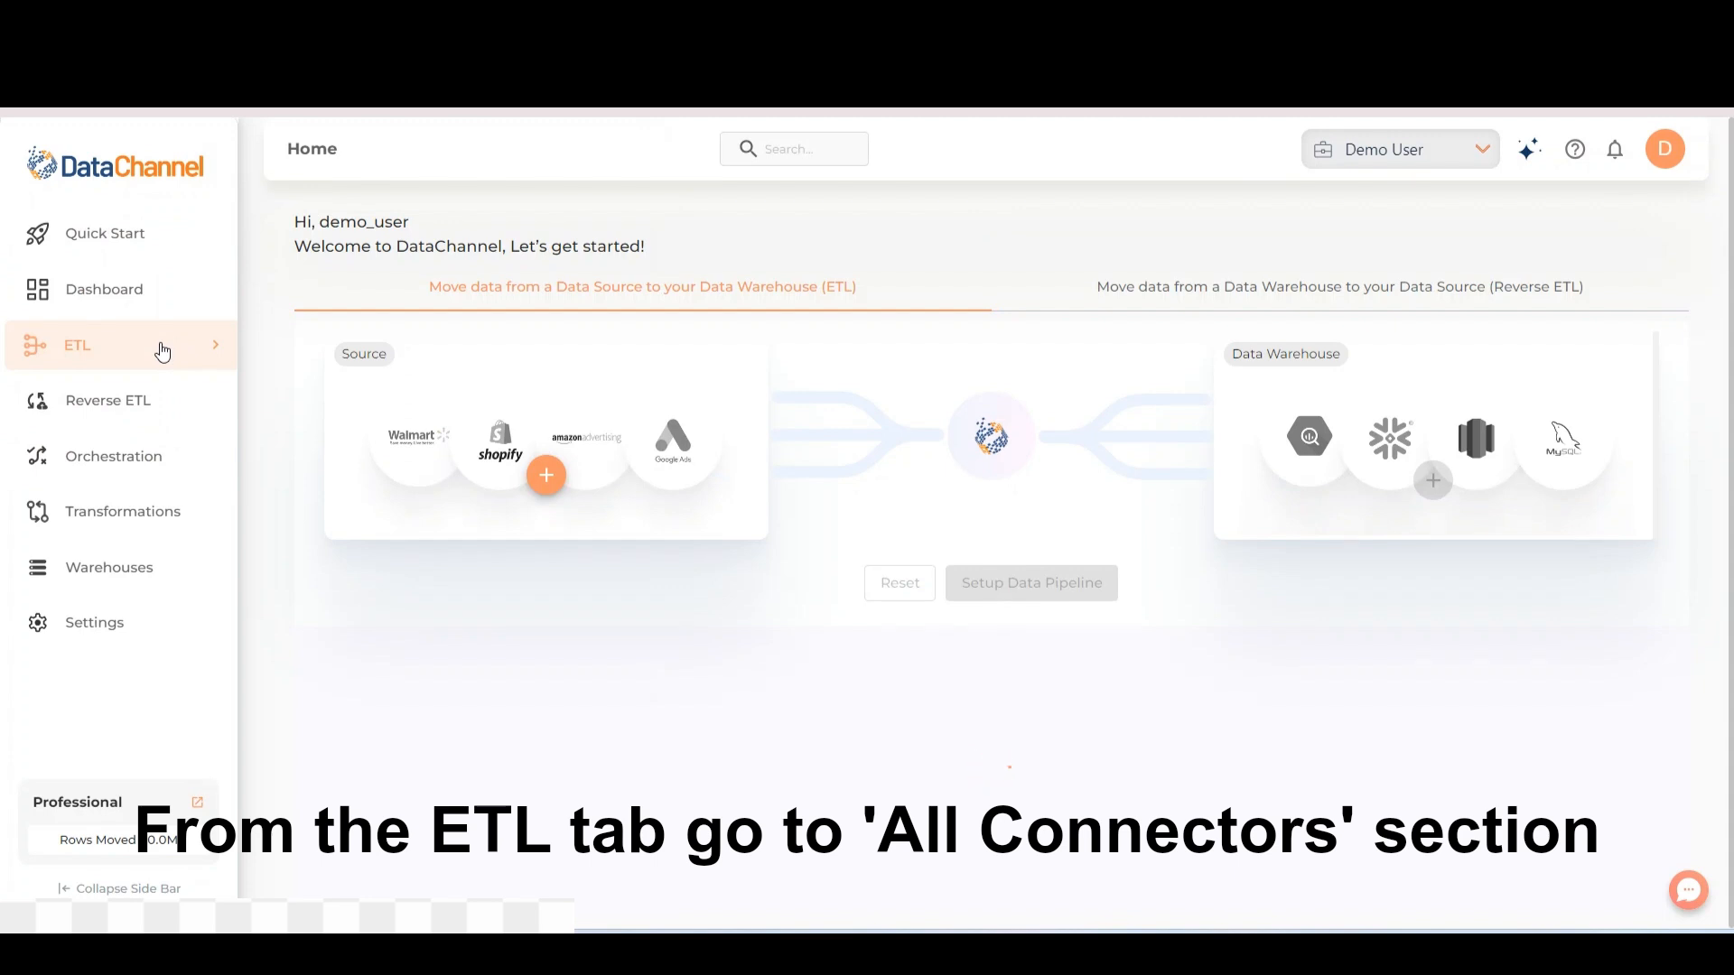
Search all available ETL connectors for Netsuite and open the NetSuite data source
{"action": "left_click", "coordinate": [163, 351]}
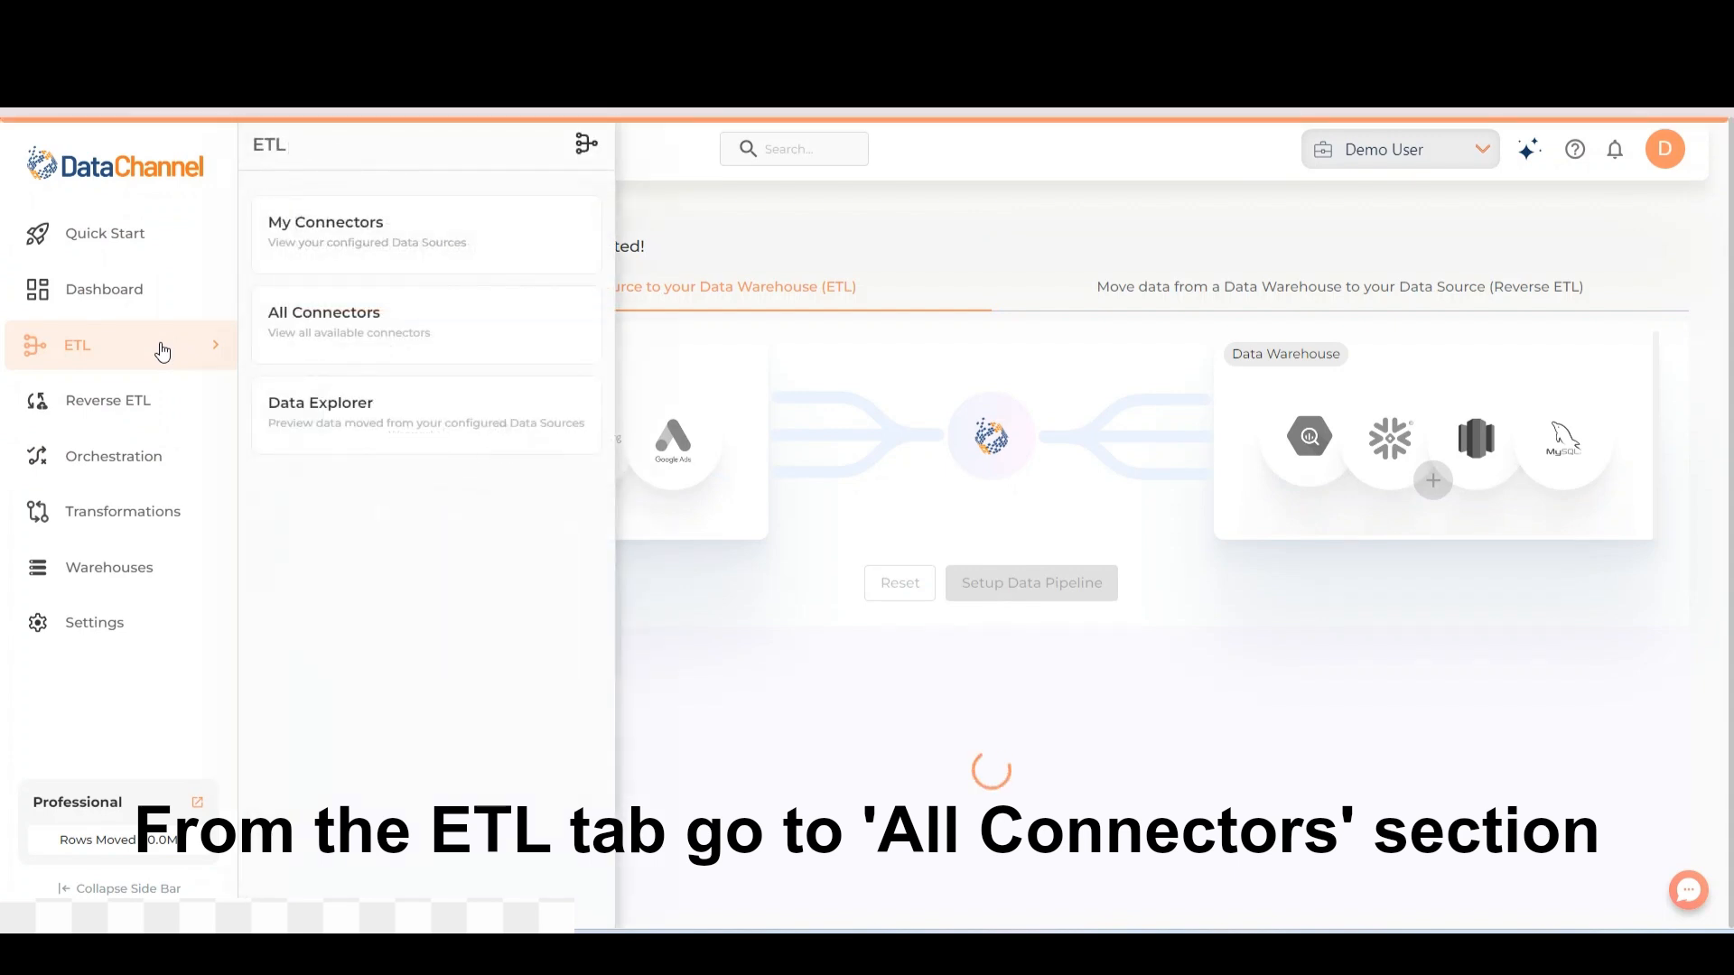
{"action": "left_click", "coordinate": [481, 345]}
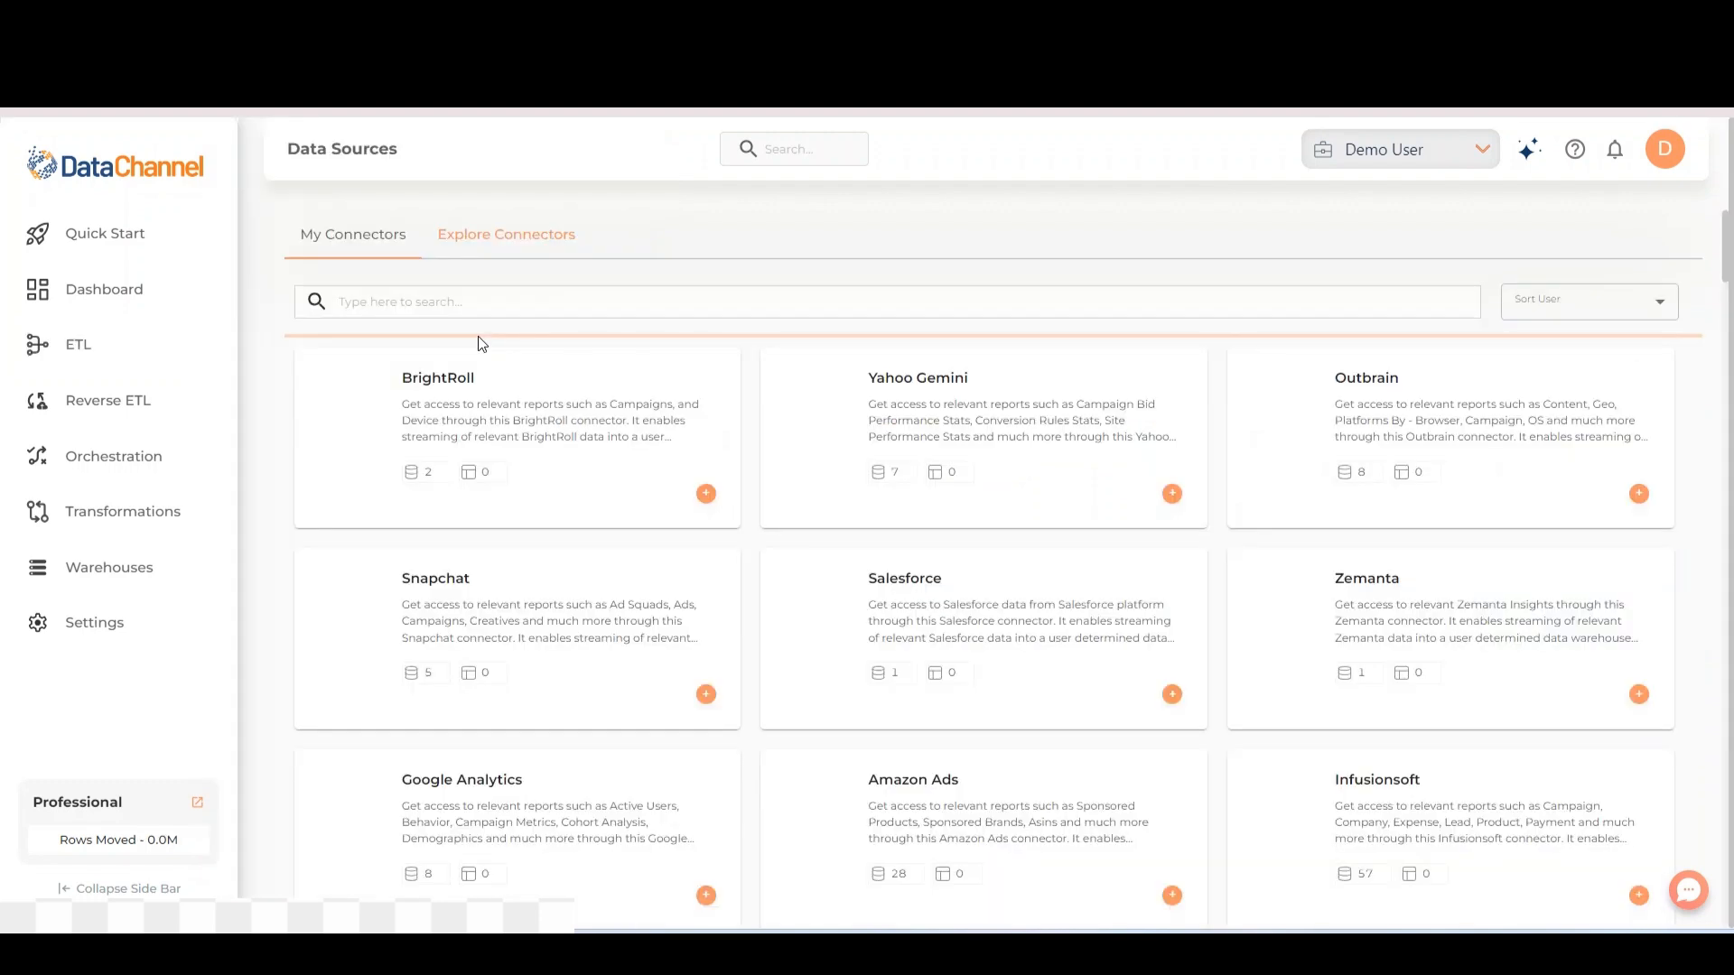
{"action": "left_click", "coordinate": [481, 307]}
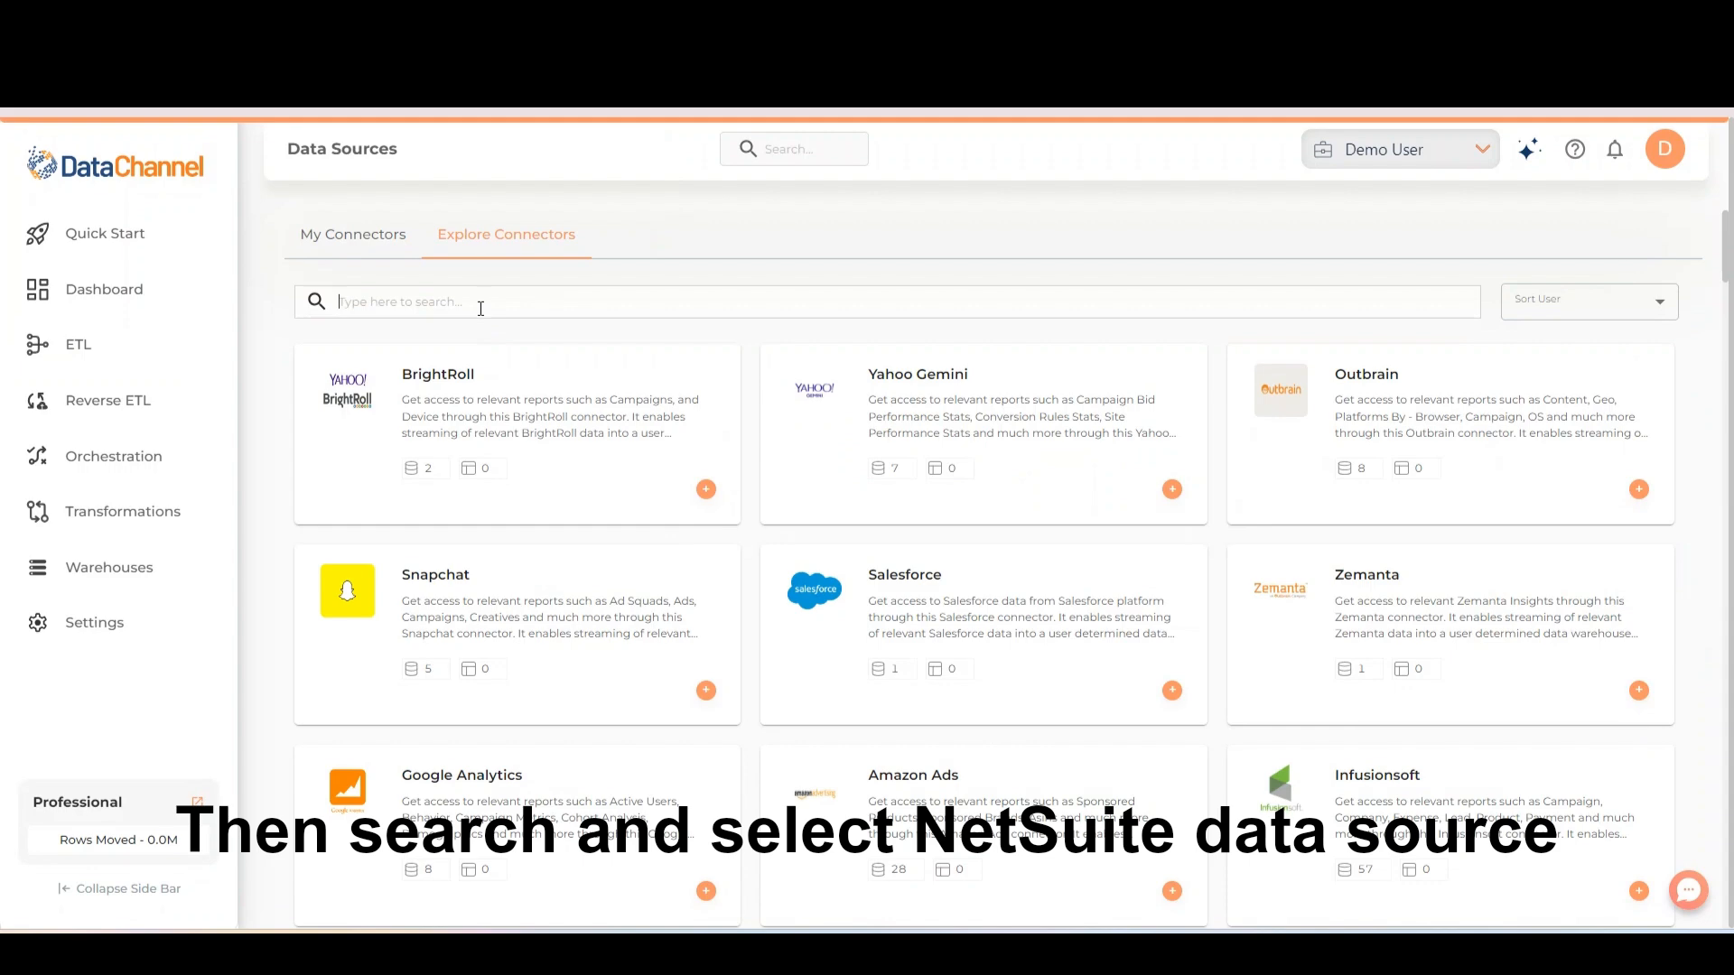
{"action": "type", "text": "Netsuite"}
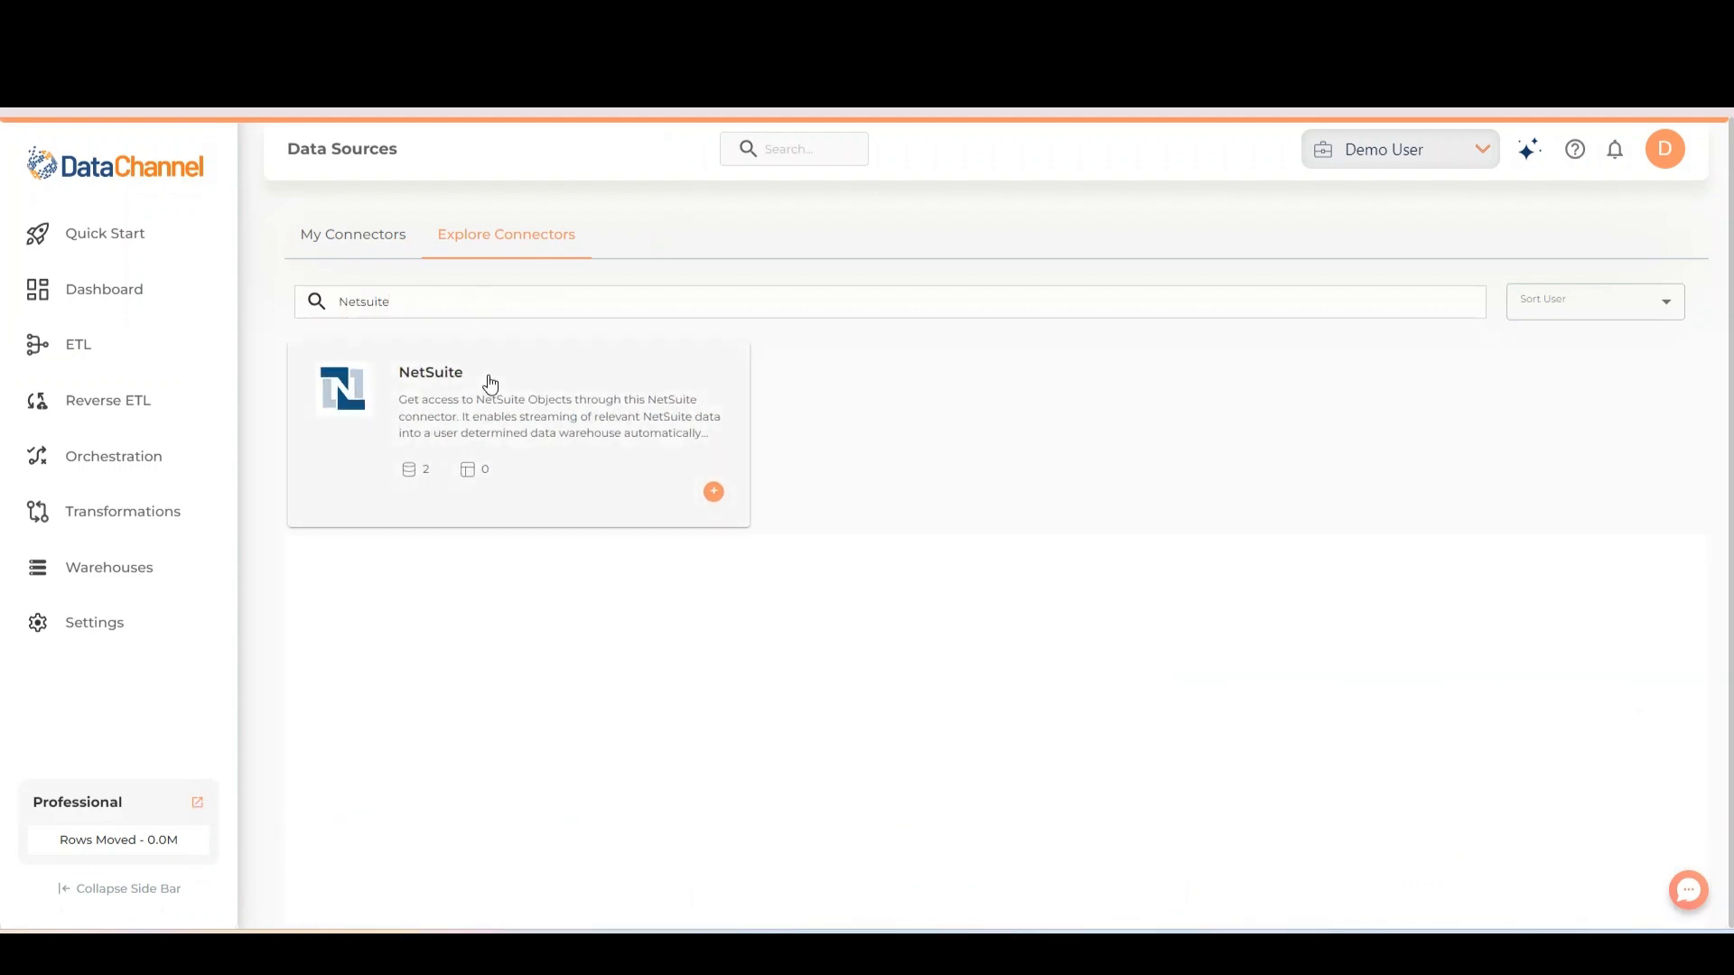
{"action": "left_click", "coordinate": [489, 382]}
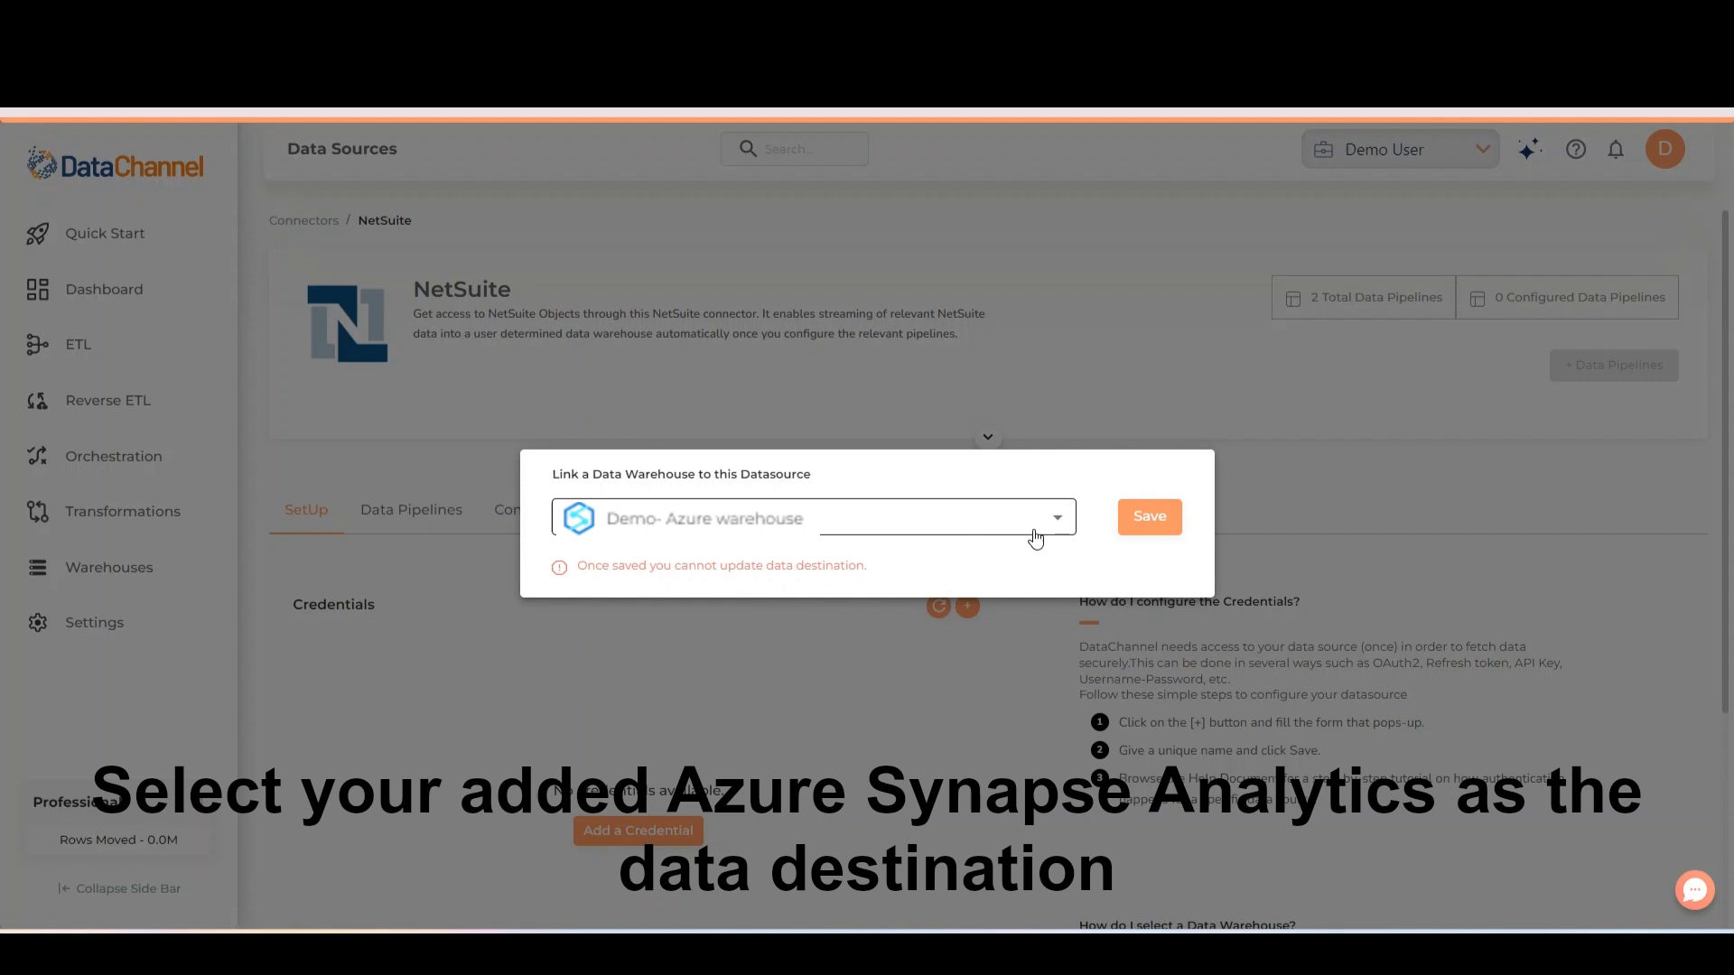
Link the Demo- Azure warehouse to the NetSuite data source and save a new credential for it
{"action": "left_click", "coordinate": [1163, 528]}
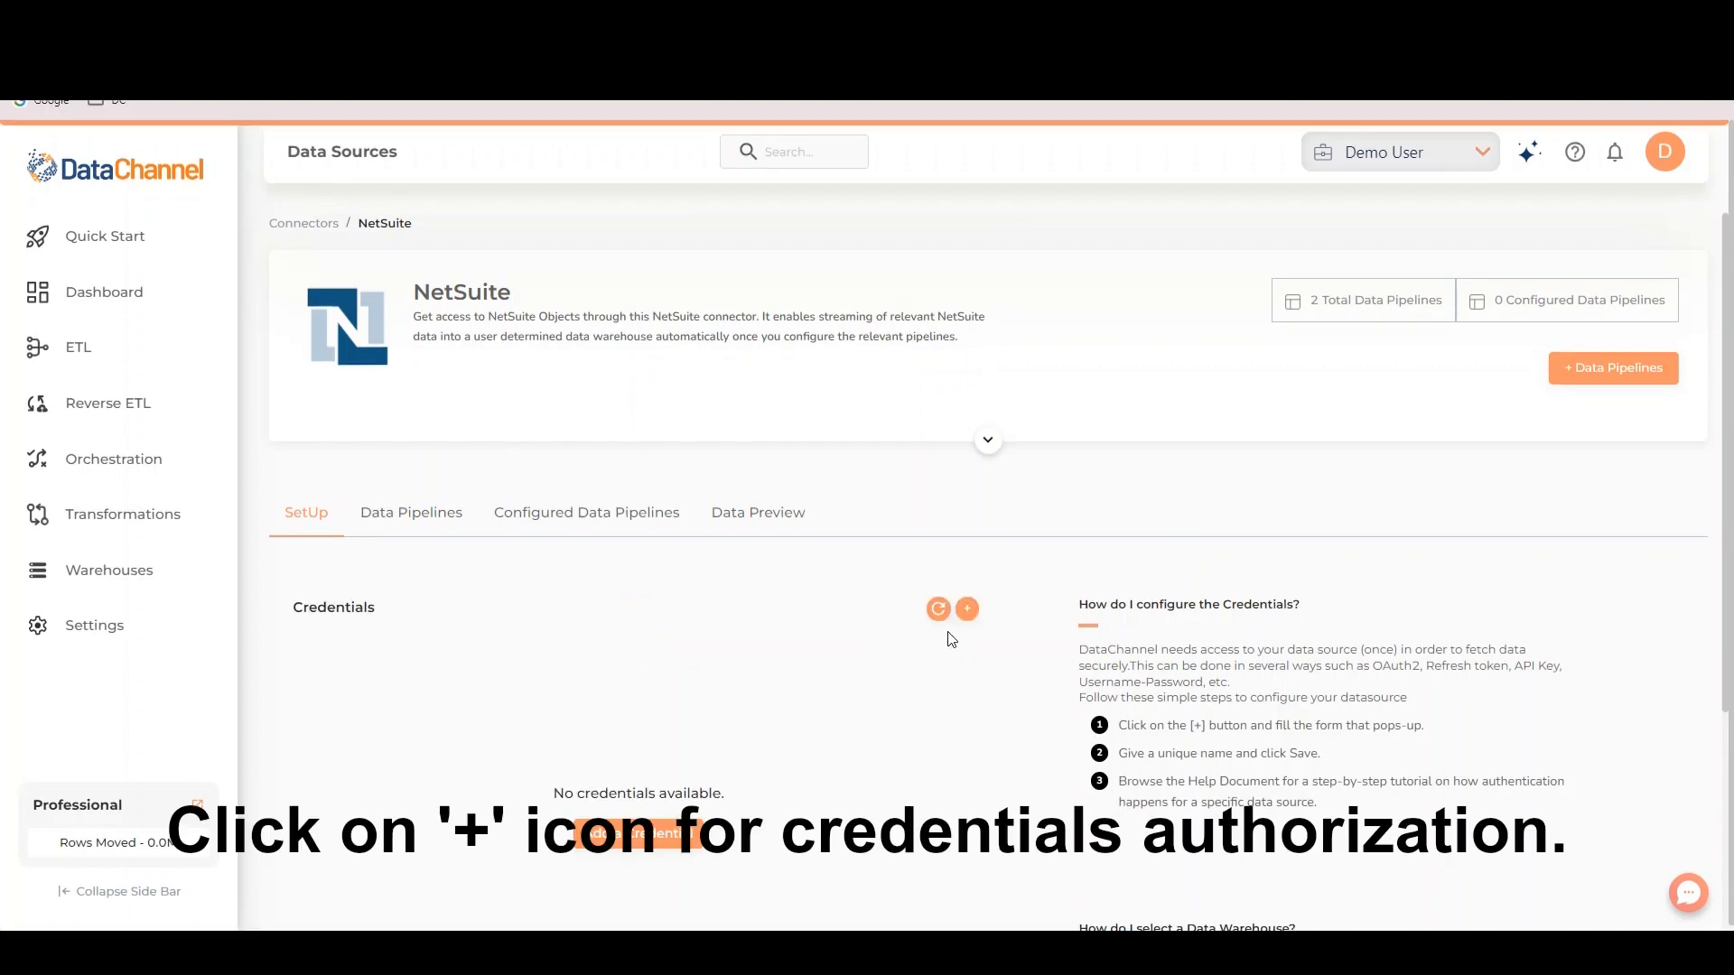
{"action": "left_click", "coordinate": [966, 611]}
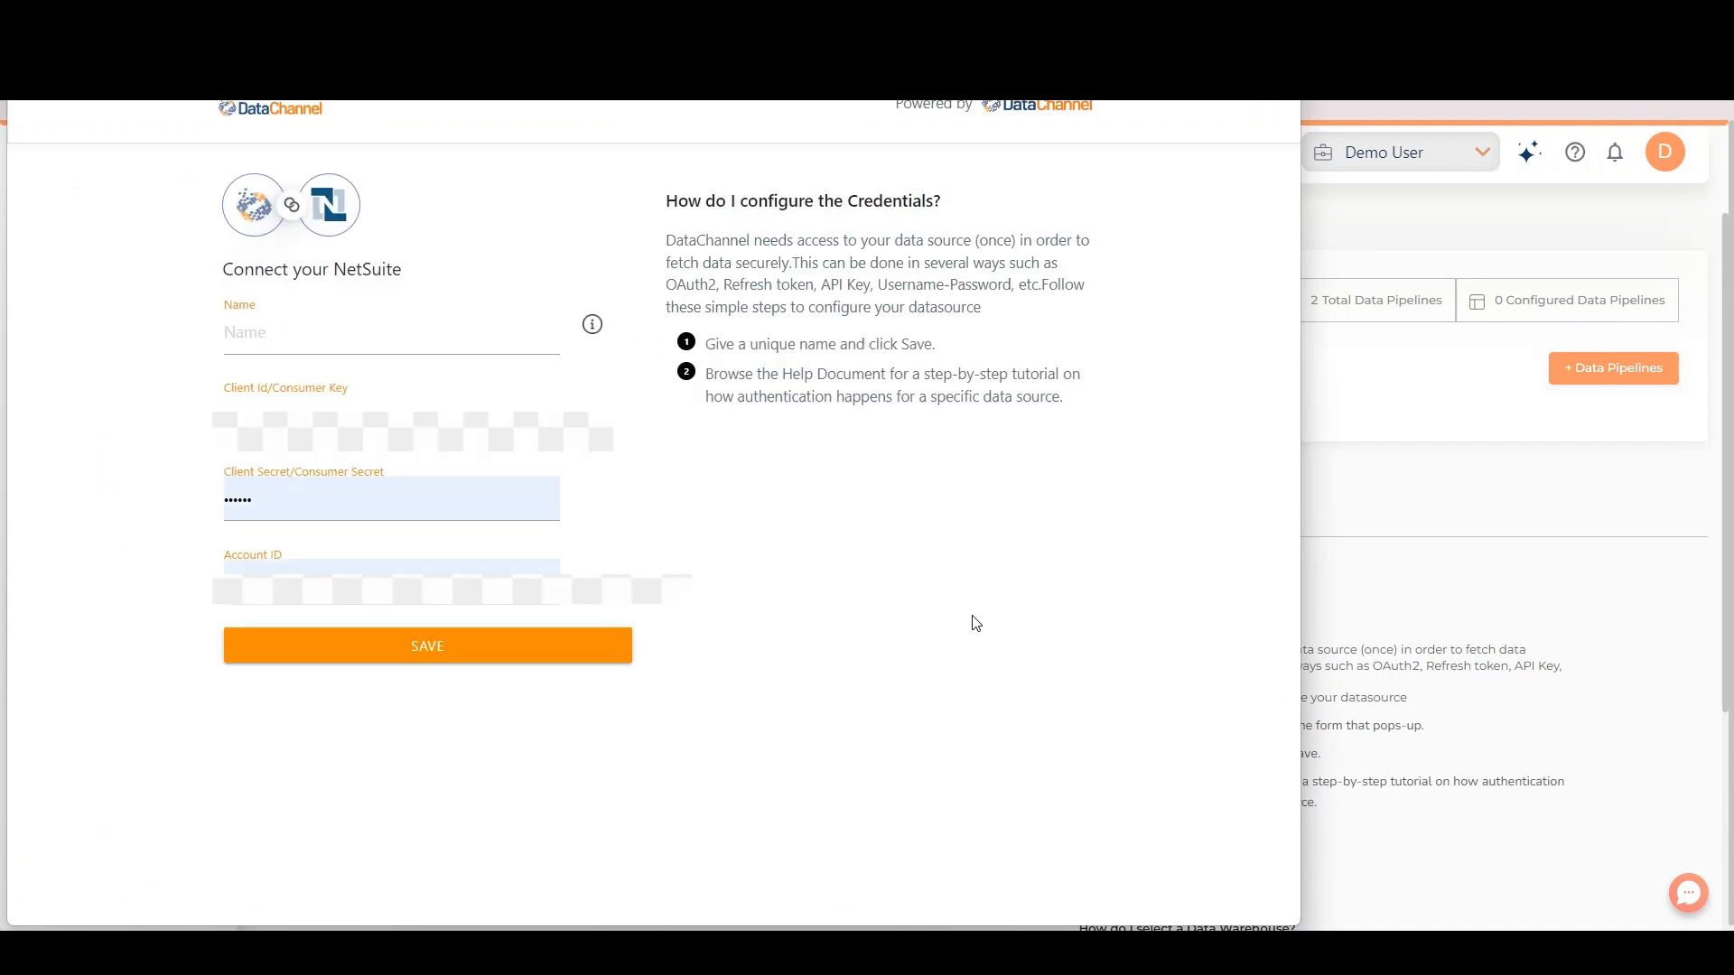
{"action": "left_click", "coordinate": [437, 657]}
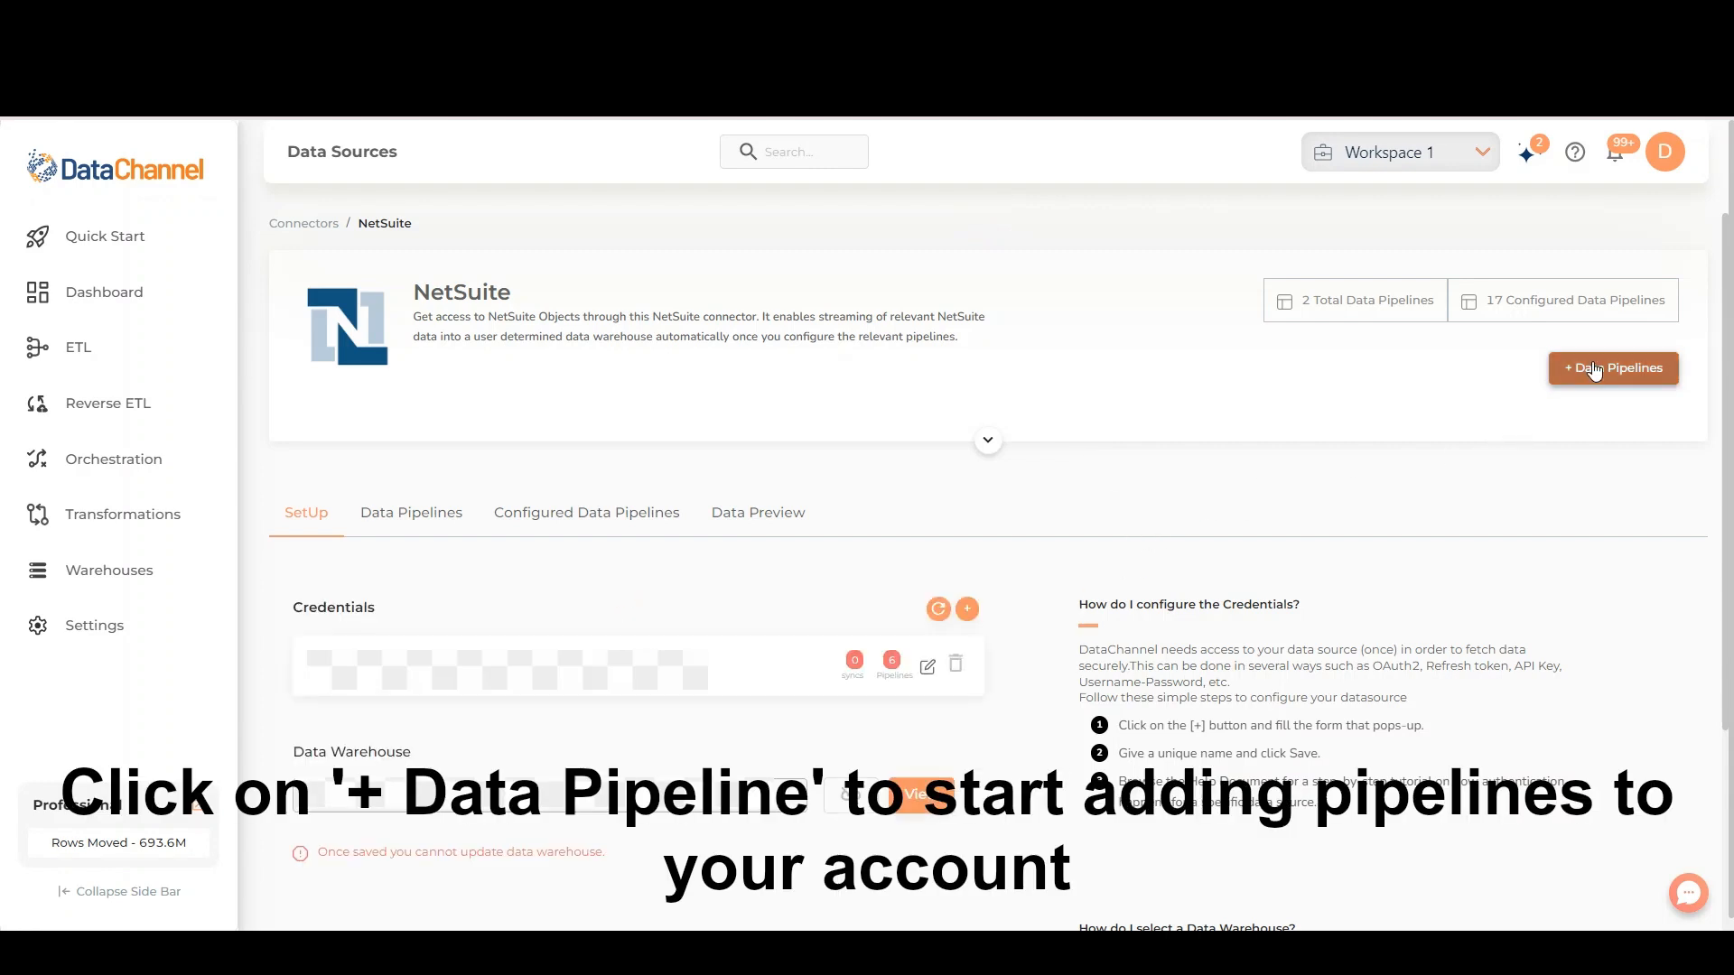
Create a new NetSuite data pipeline with the saved credential, choosing the Netsuite Objects pipeline
{"action": "left_click", "coordinate": [1594, 368]}
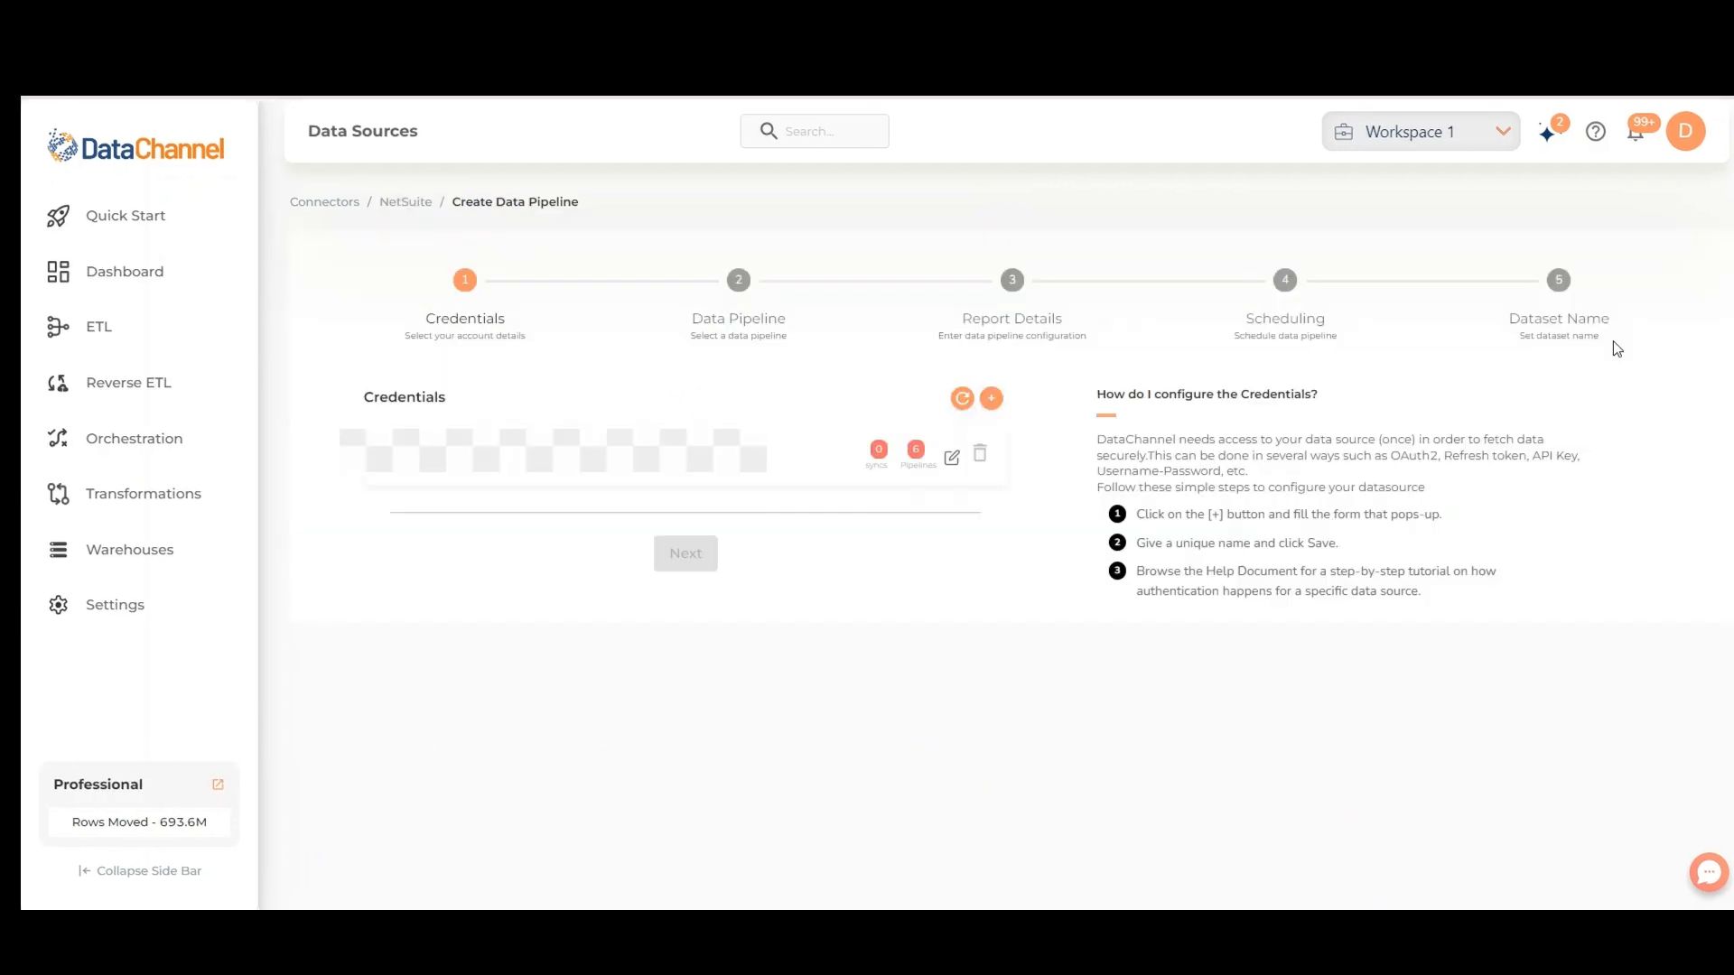
{"action": "left_click", "coordinate": [786, 462]}
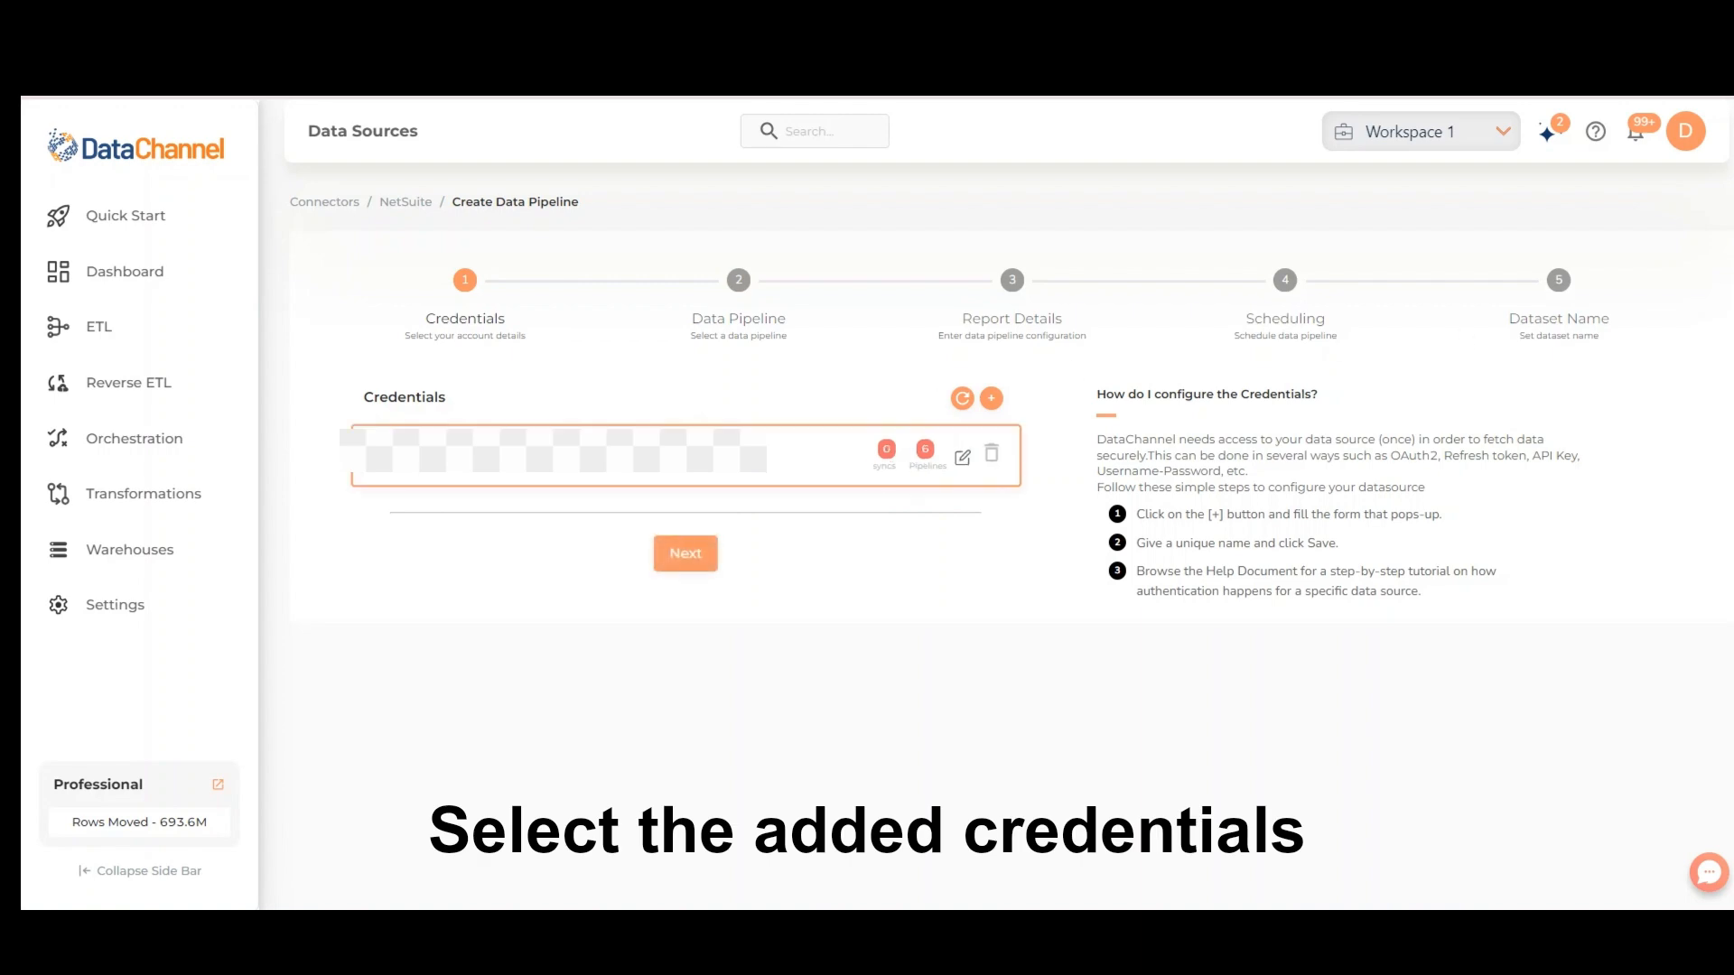
{"action": "left_click", "coordinate": [691, 558]}
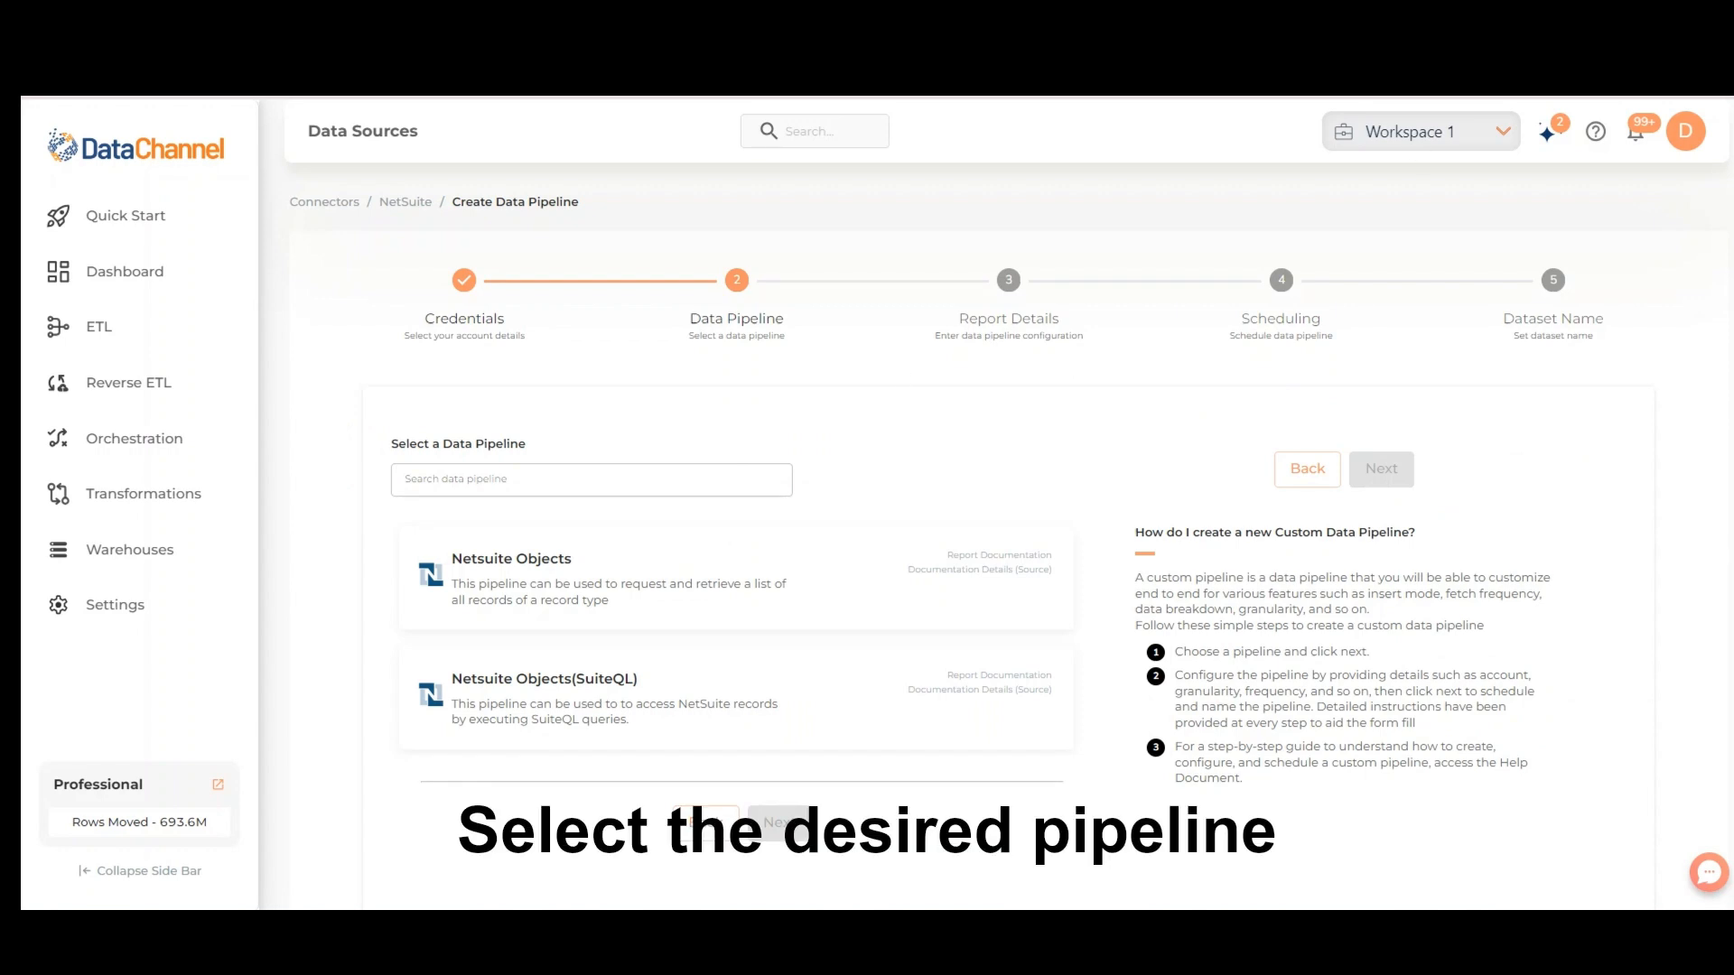
{"action": "scroll", "coordinate": [930, 542], "scroll_direction": "down", "scroll_amount": 1}
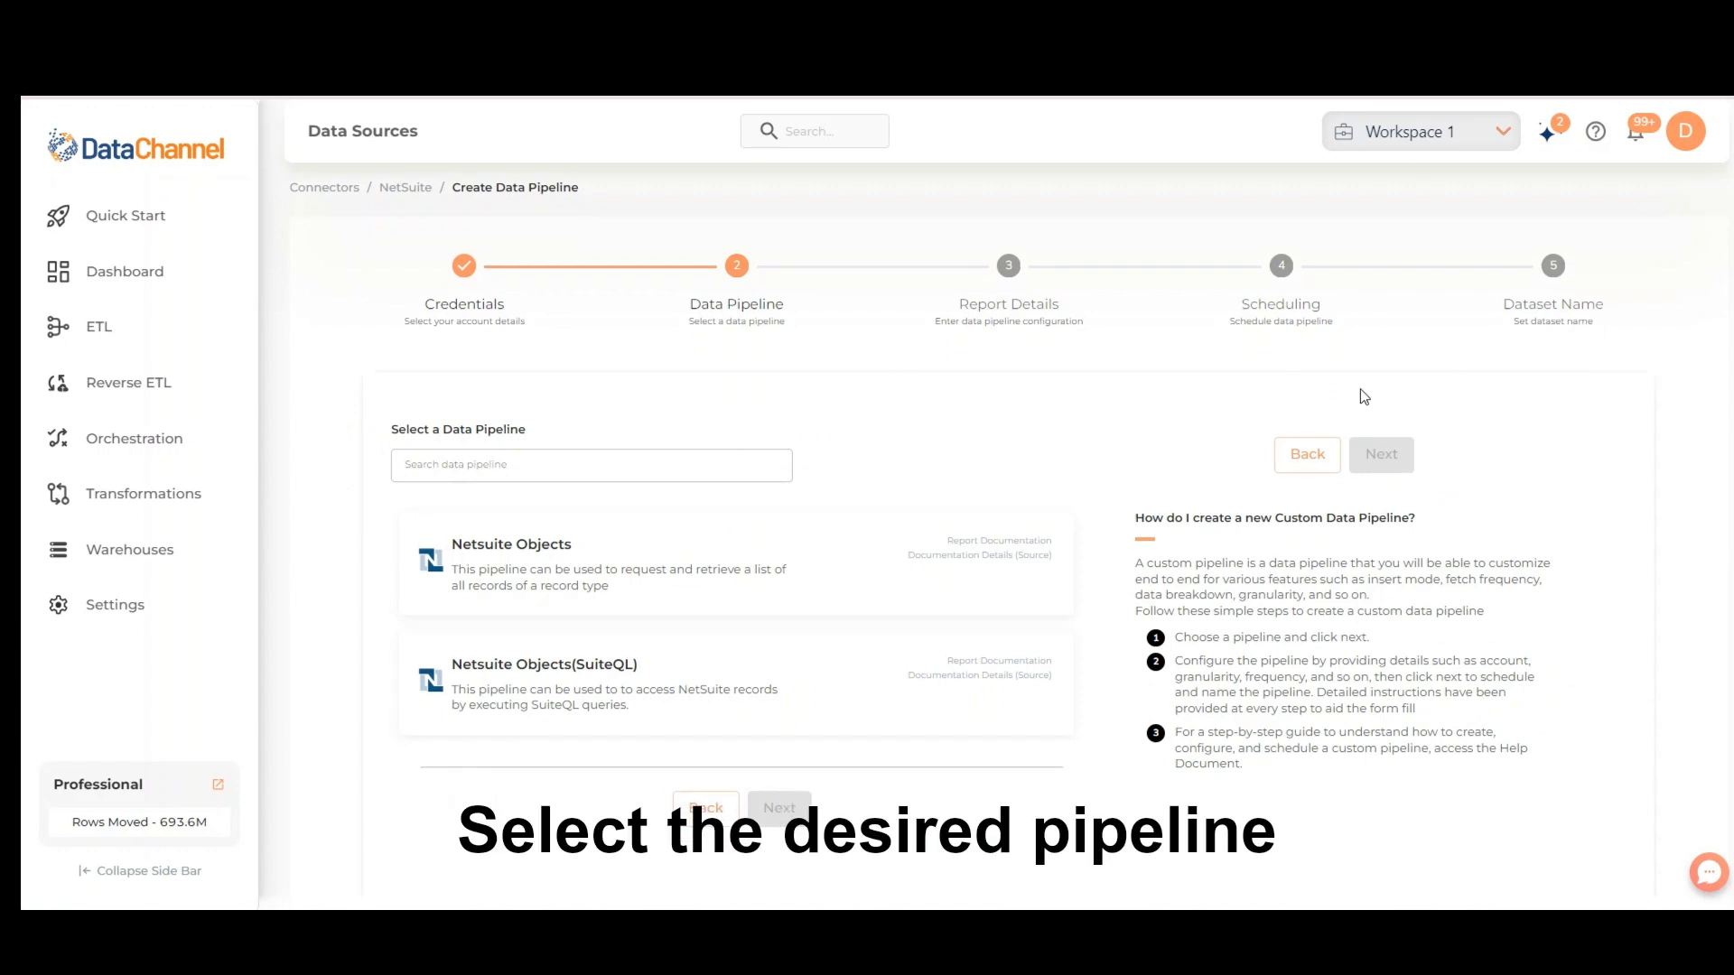
{"action": "left_click", "coordinate": [847, 565]}
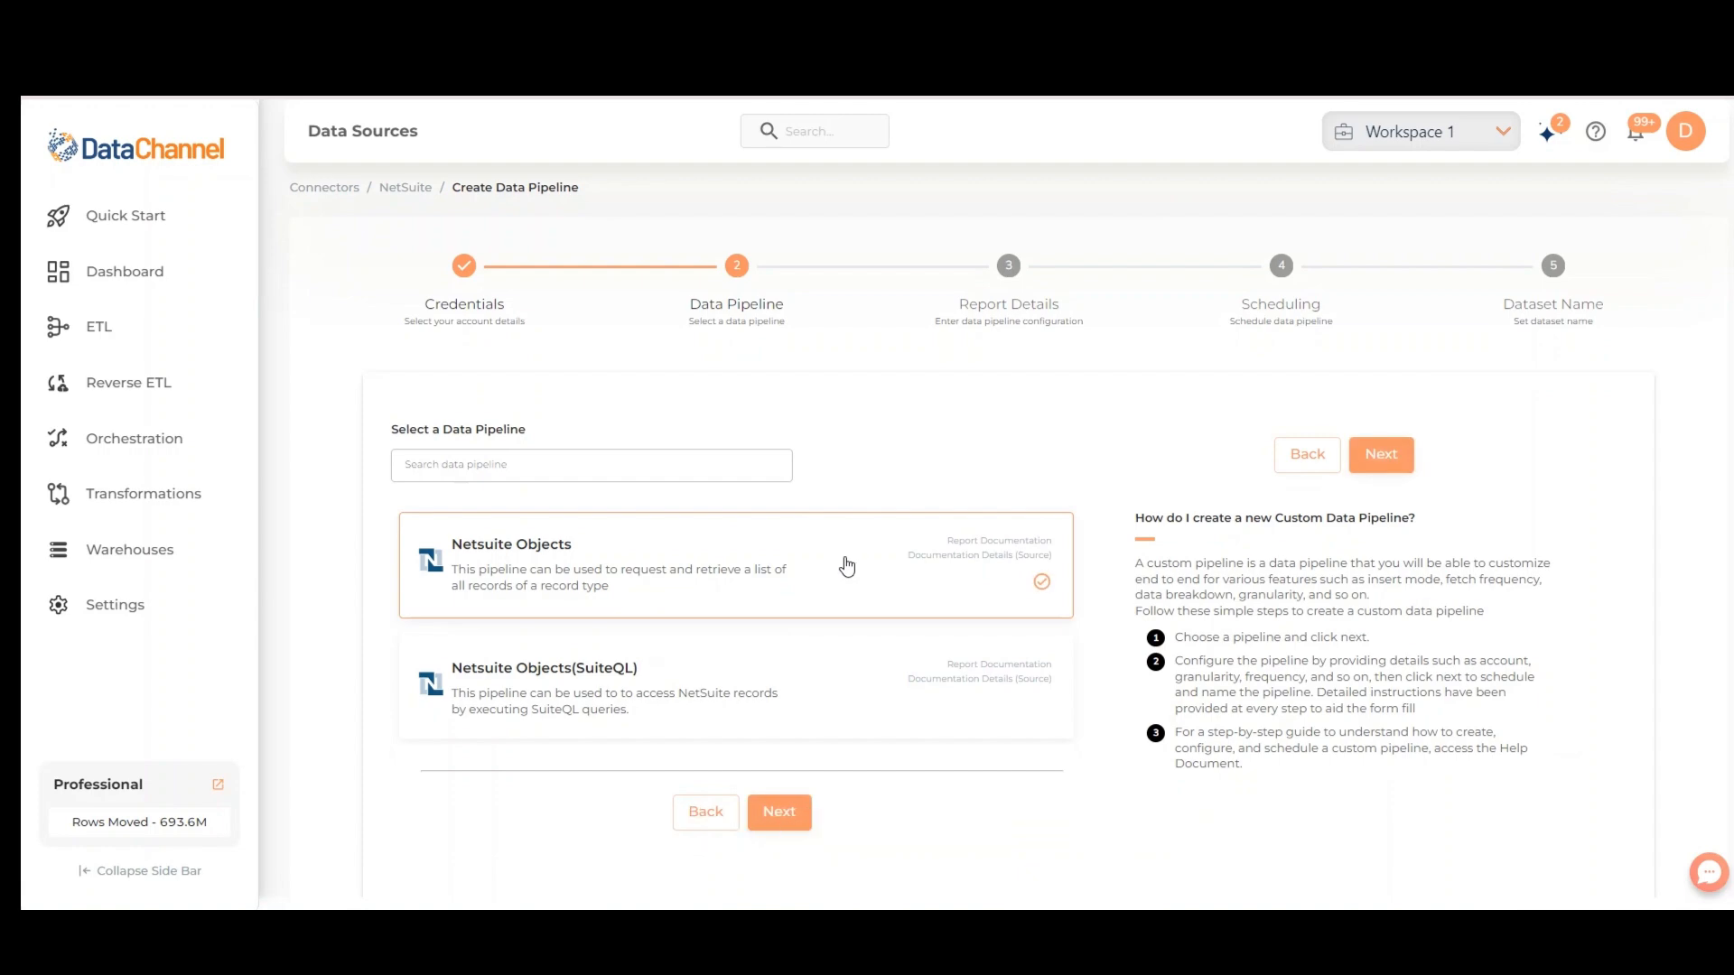
{"action": "left_click", "coordinate": [794, 829]}
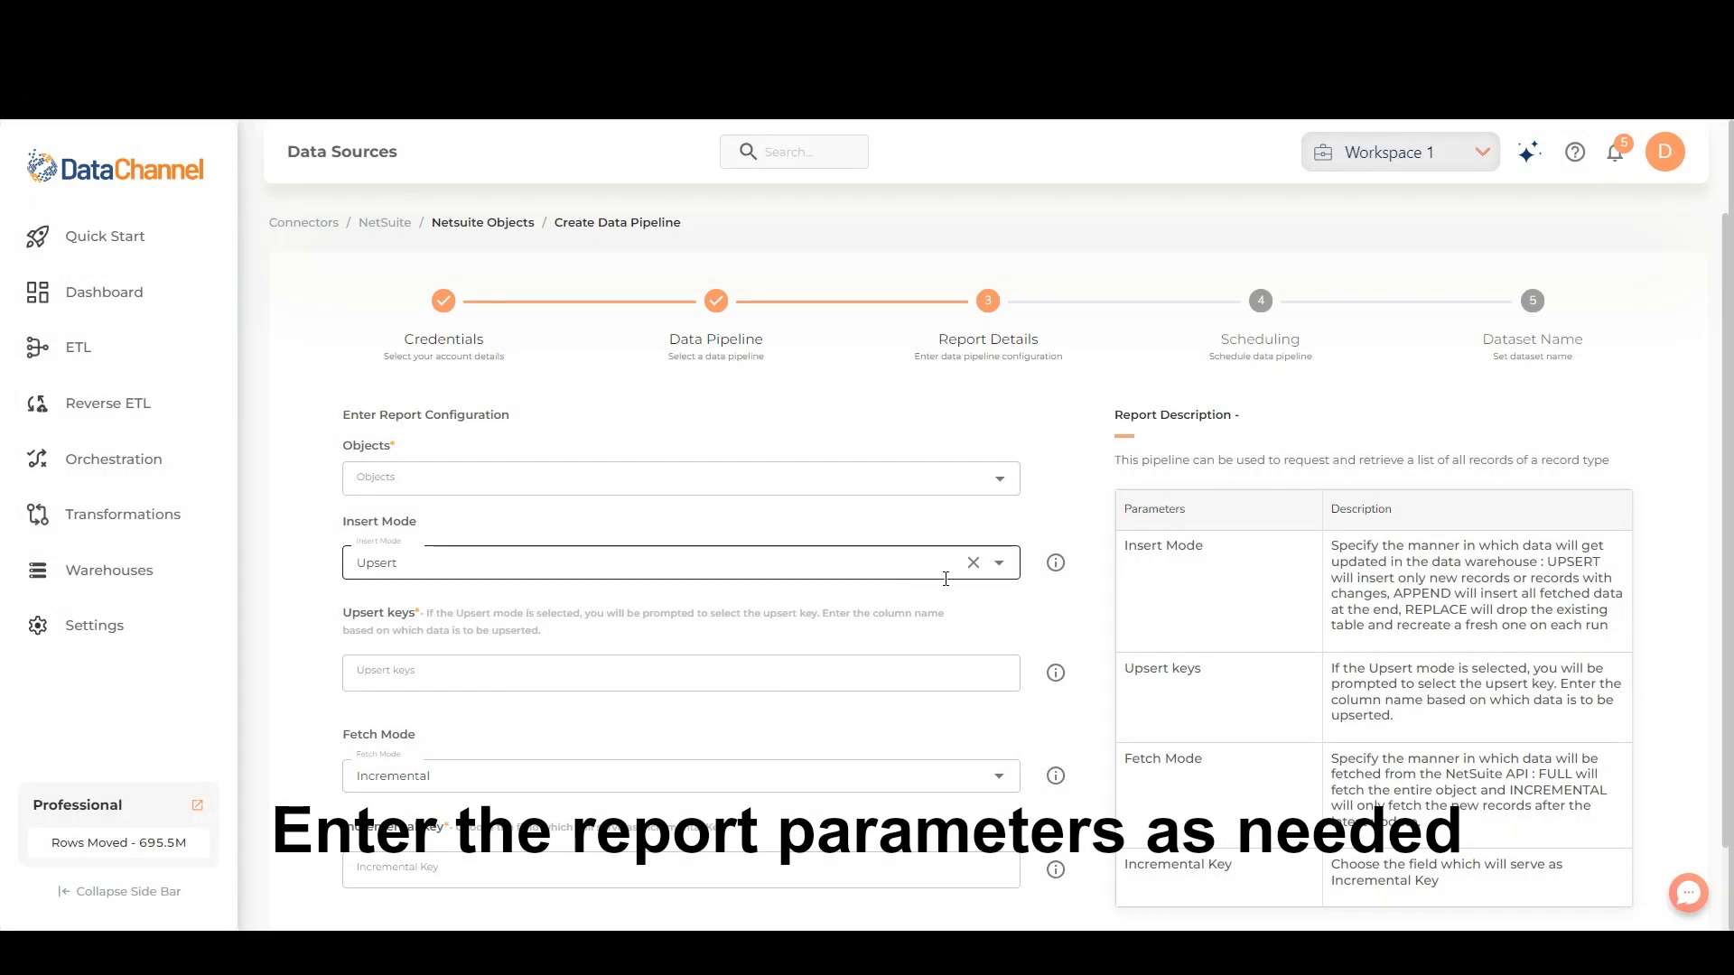
Configure the report by choosing an object, Insert Mode Replace and Fetch Mode Full, and continue to scheduling
{"action": "left_click", "coordinate": [999, 481]}
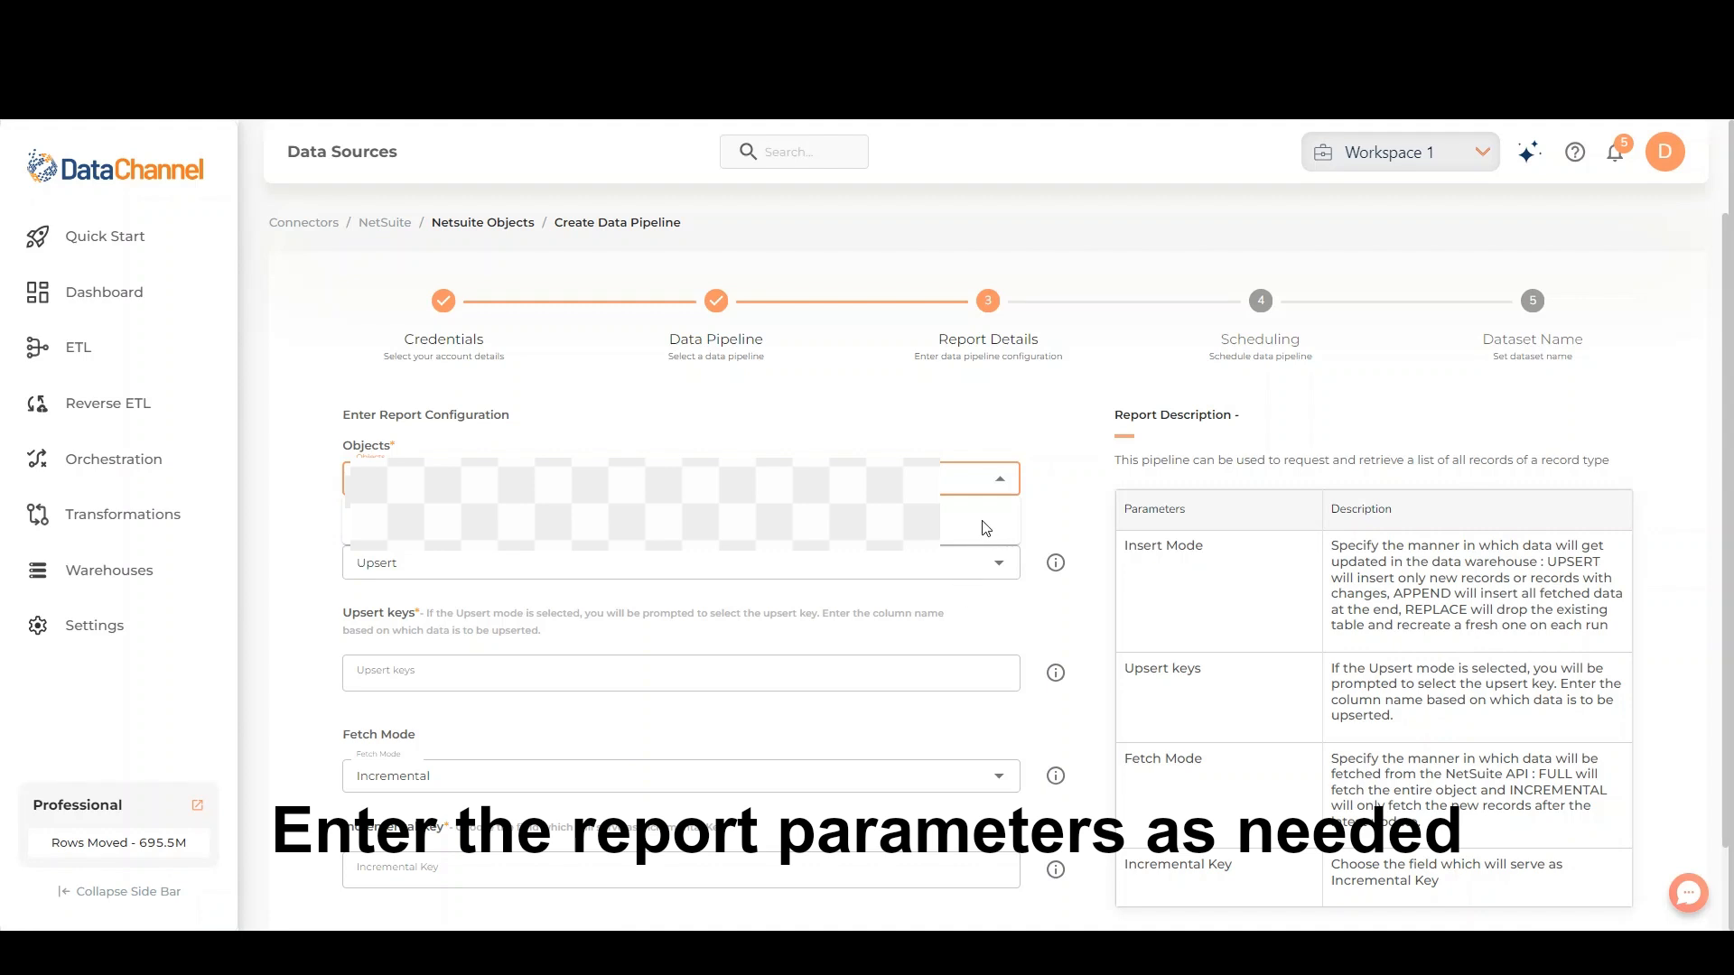
{"action": "left_click", "coordinate": [1031, 612]}
{"action": "left_click", "coordinate": [997, 564]}
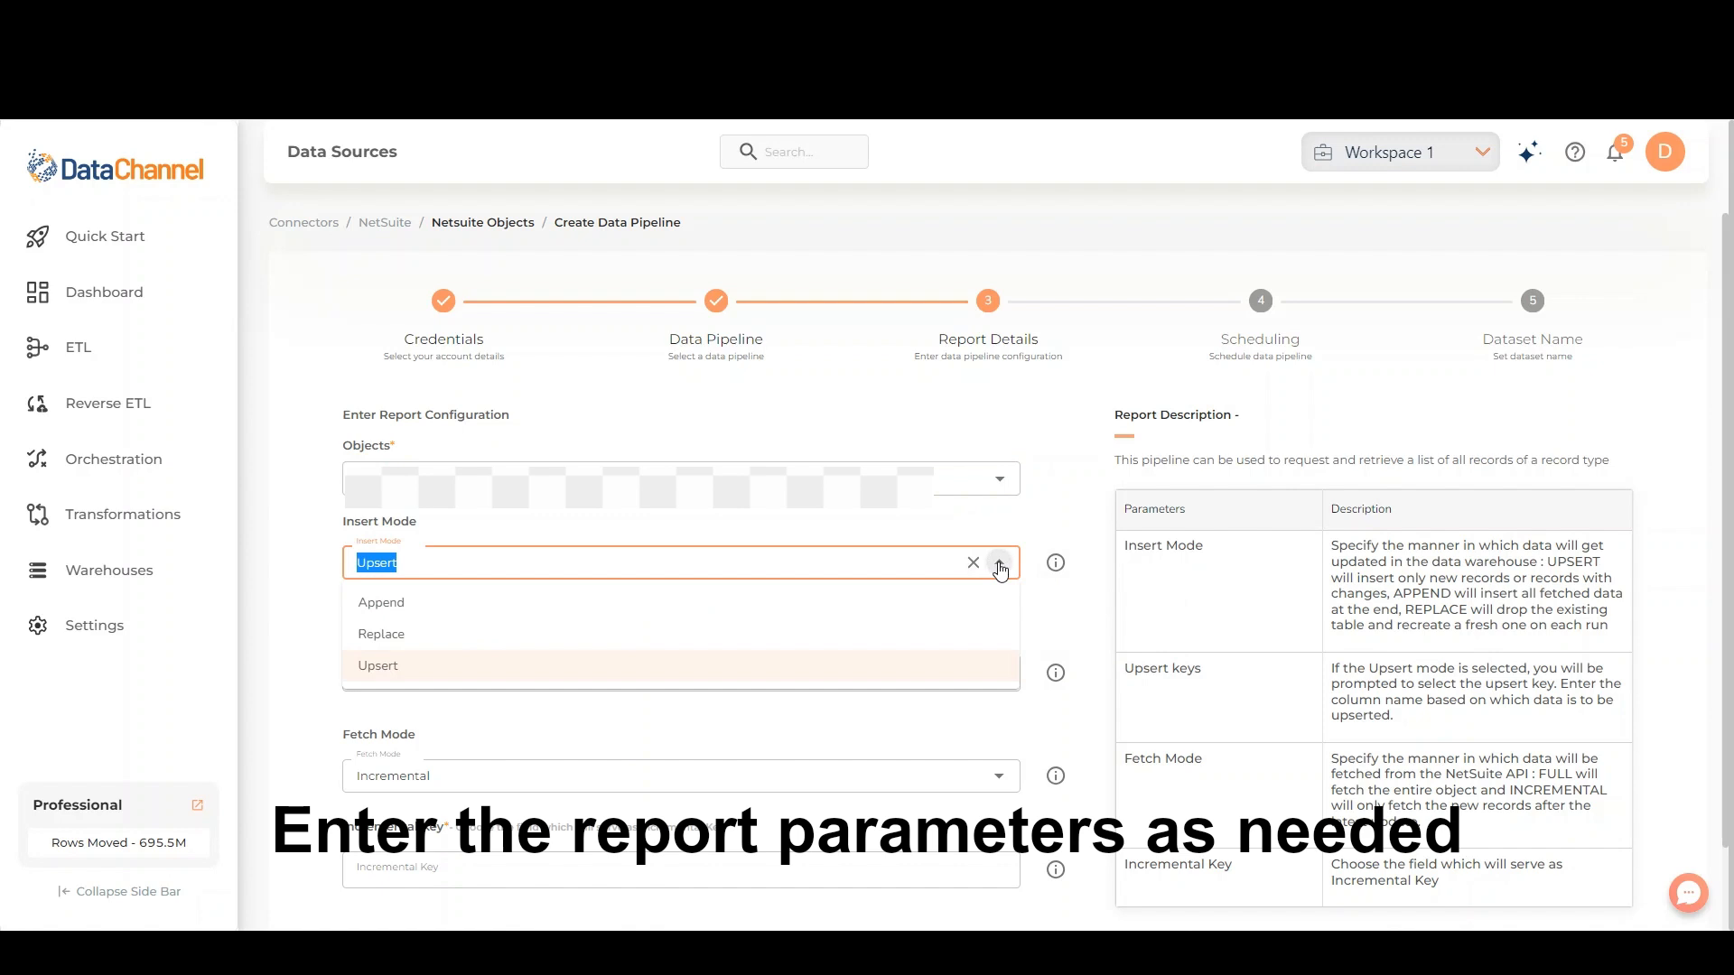
{"action": "left_click", "coordinate": [844, 631]}
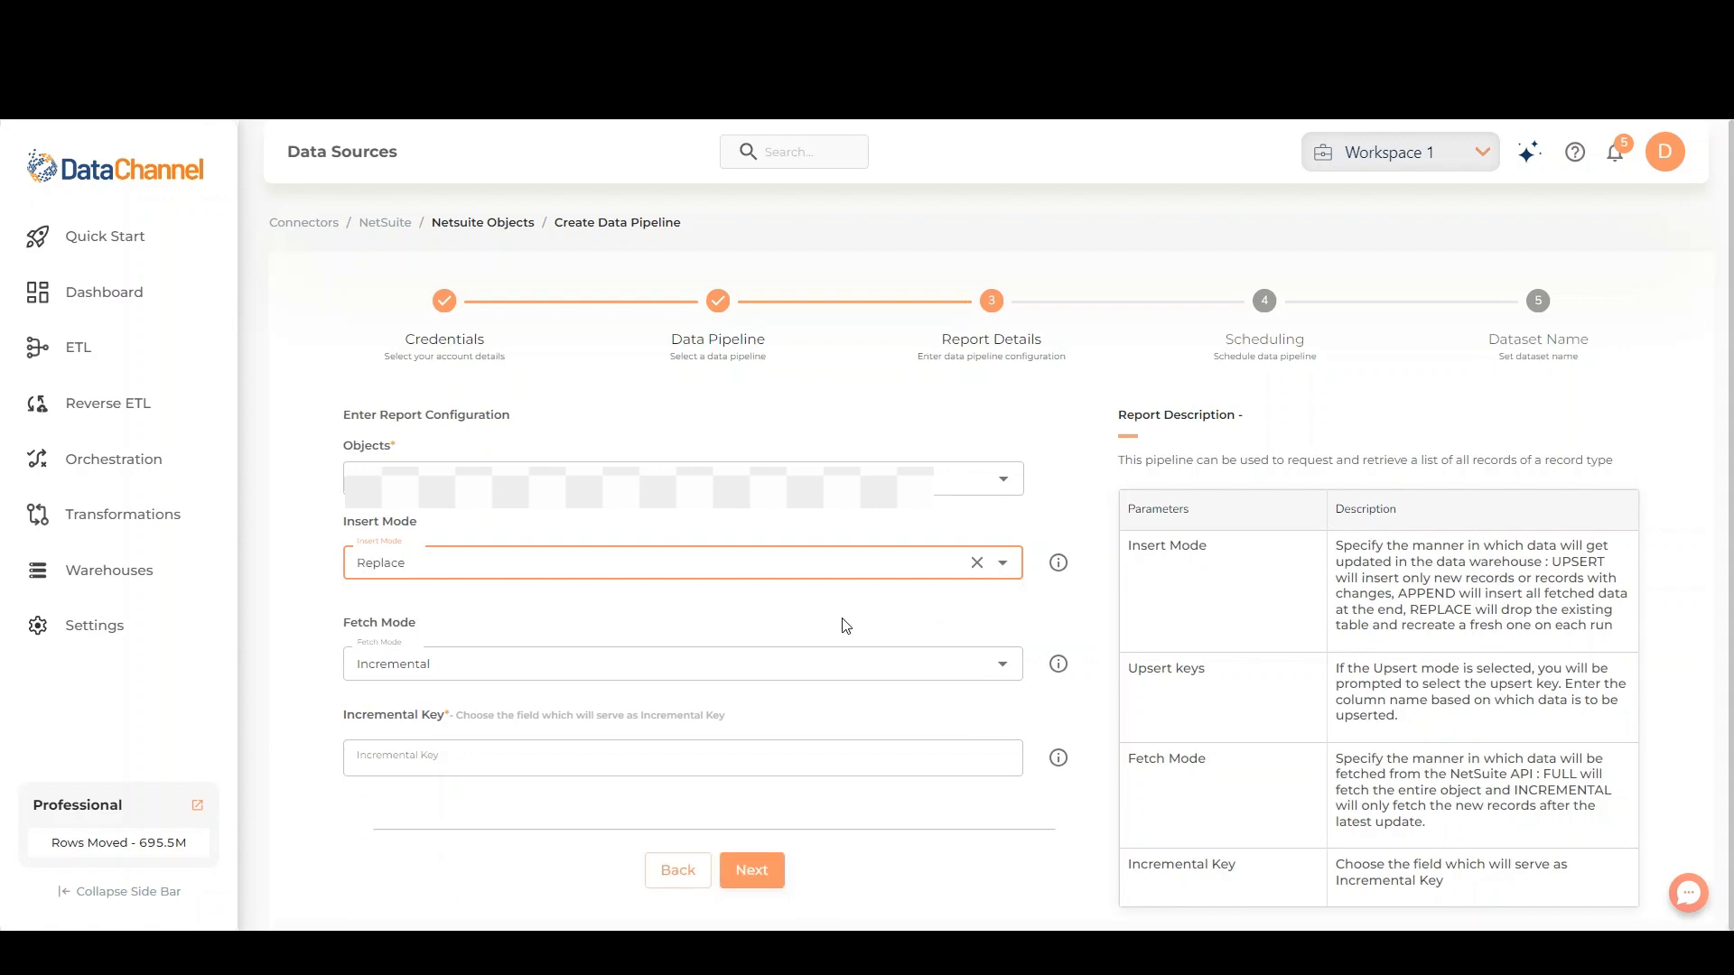
{"action": "left_click", "coordinate": [875, 663]}
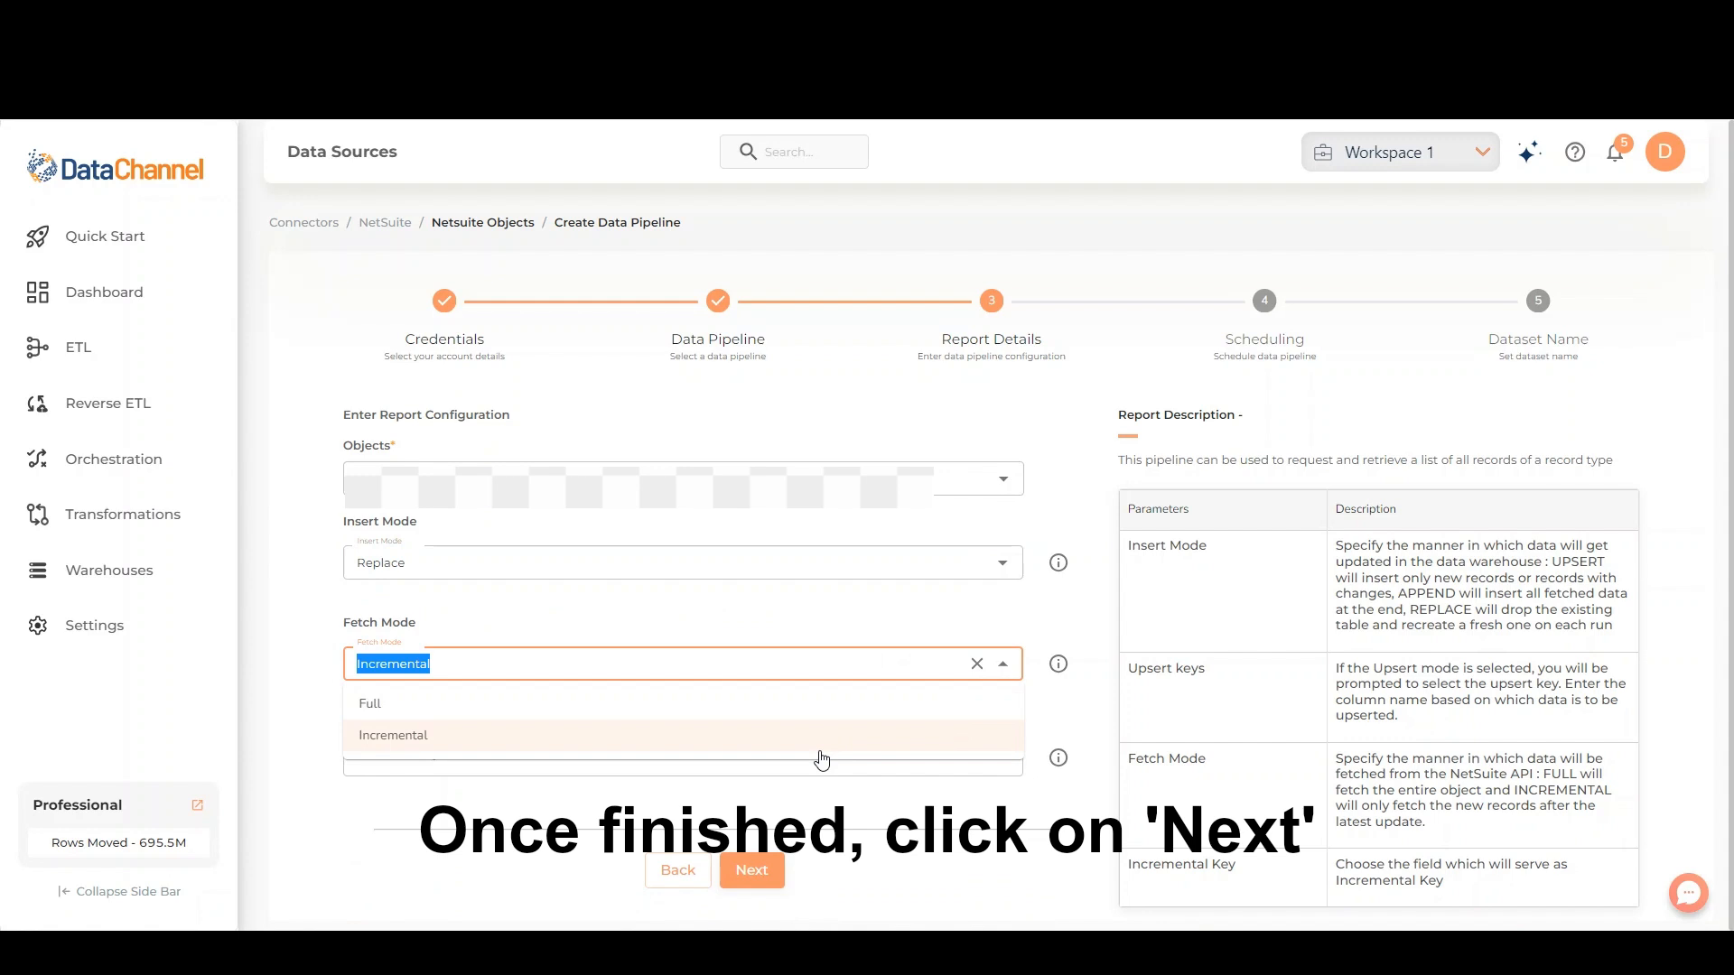
{"action": "left_click", "coordinate": [841, 704]}
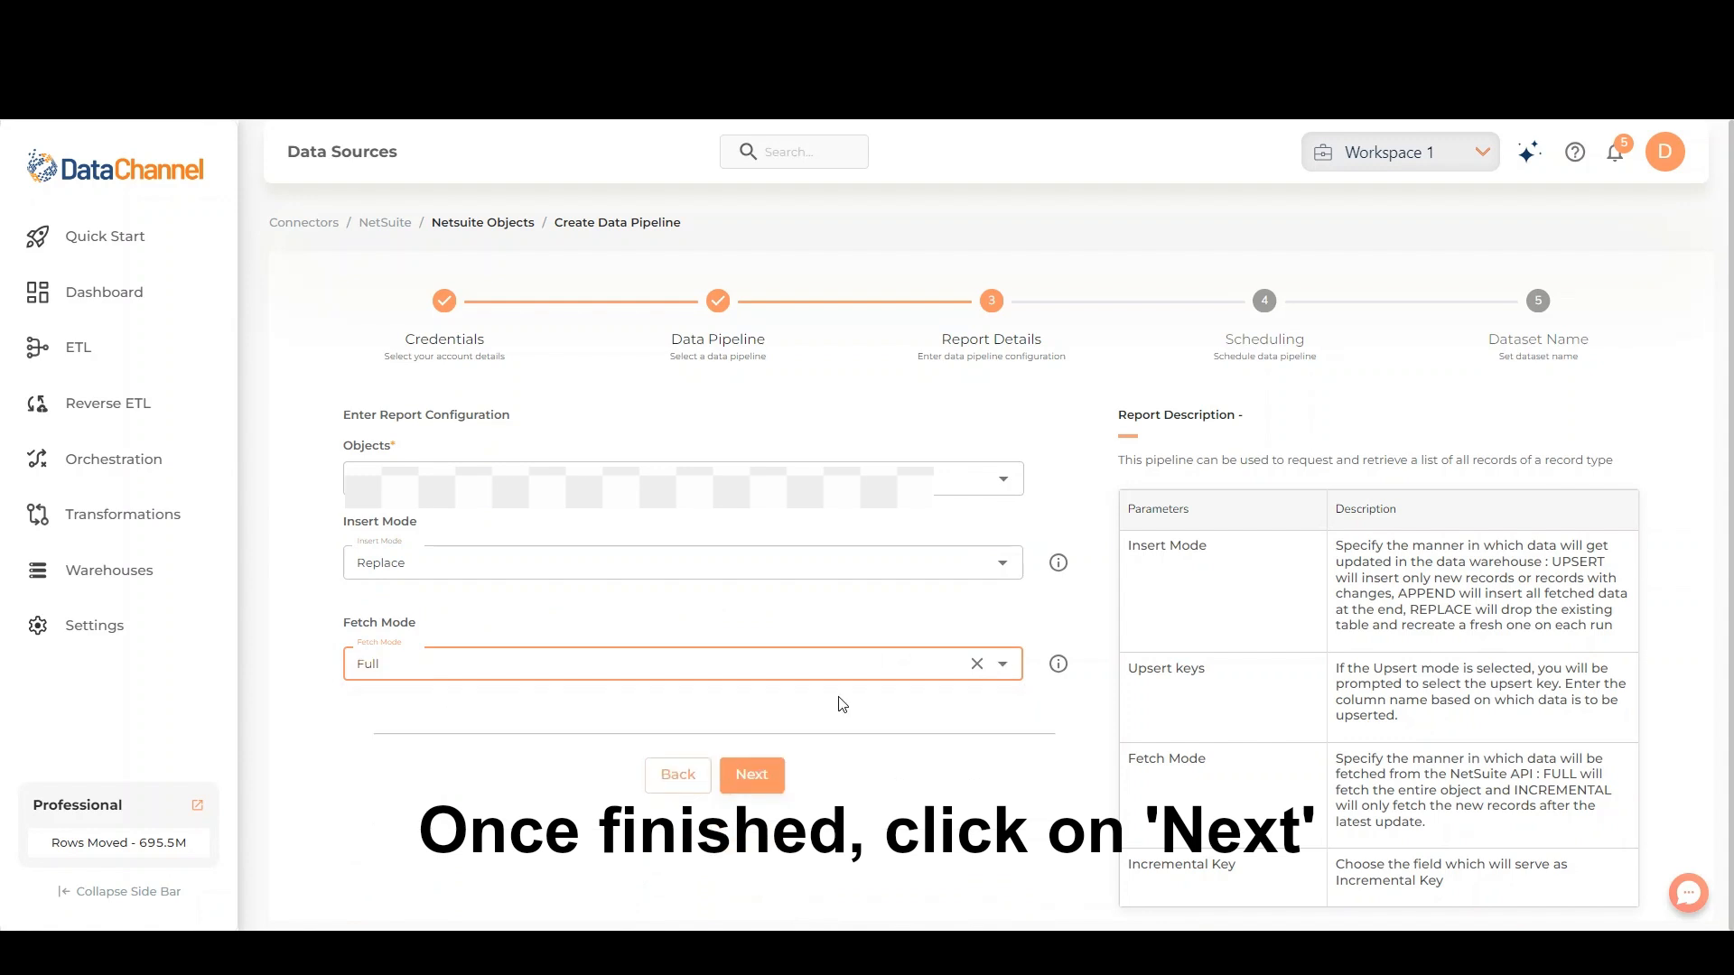
{"action": "left_click", "coordinate": [749, 776]}
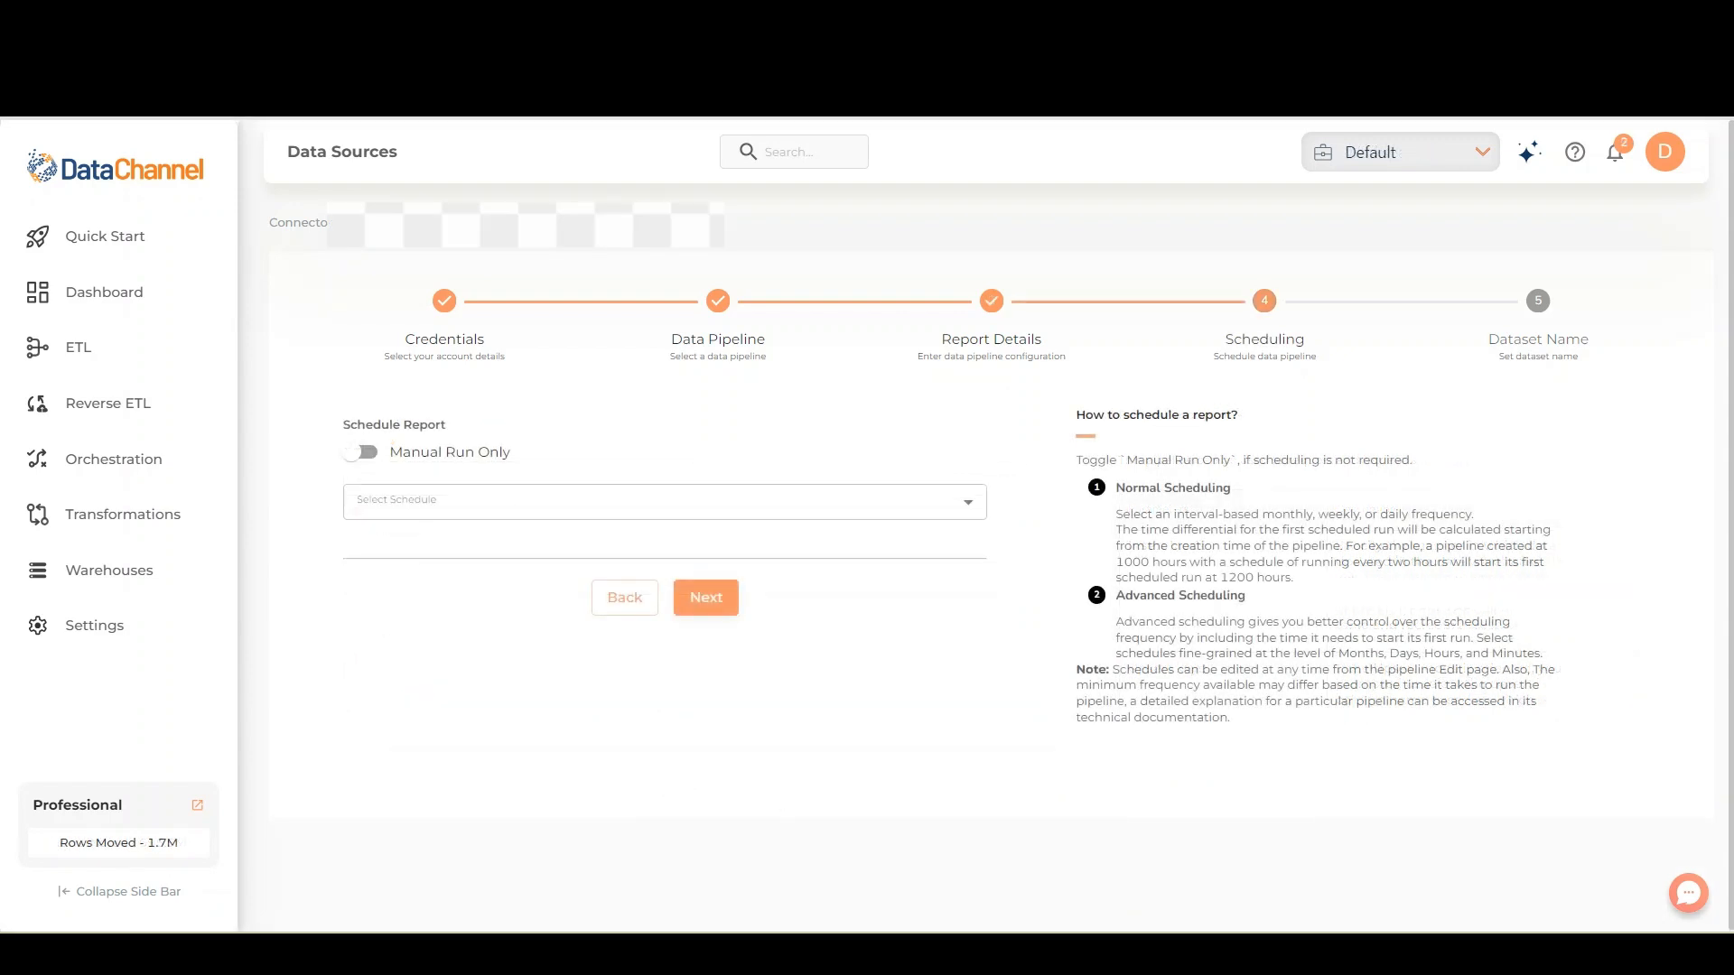
Try the Manual Run Only option and an Every 4 Hour schedule for the pipeline
{"action": "left_click", "coordinate": [357, 454]}
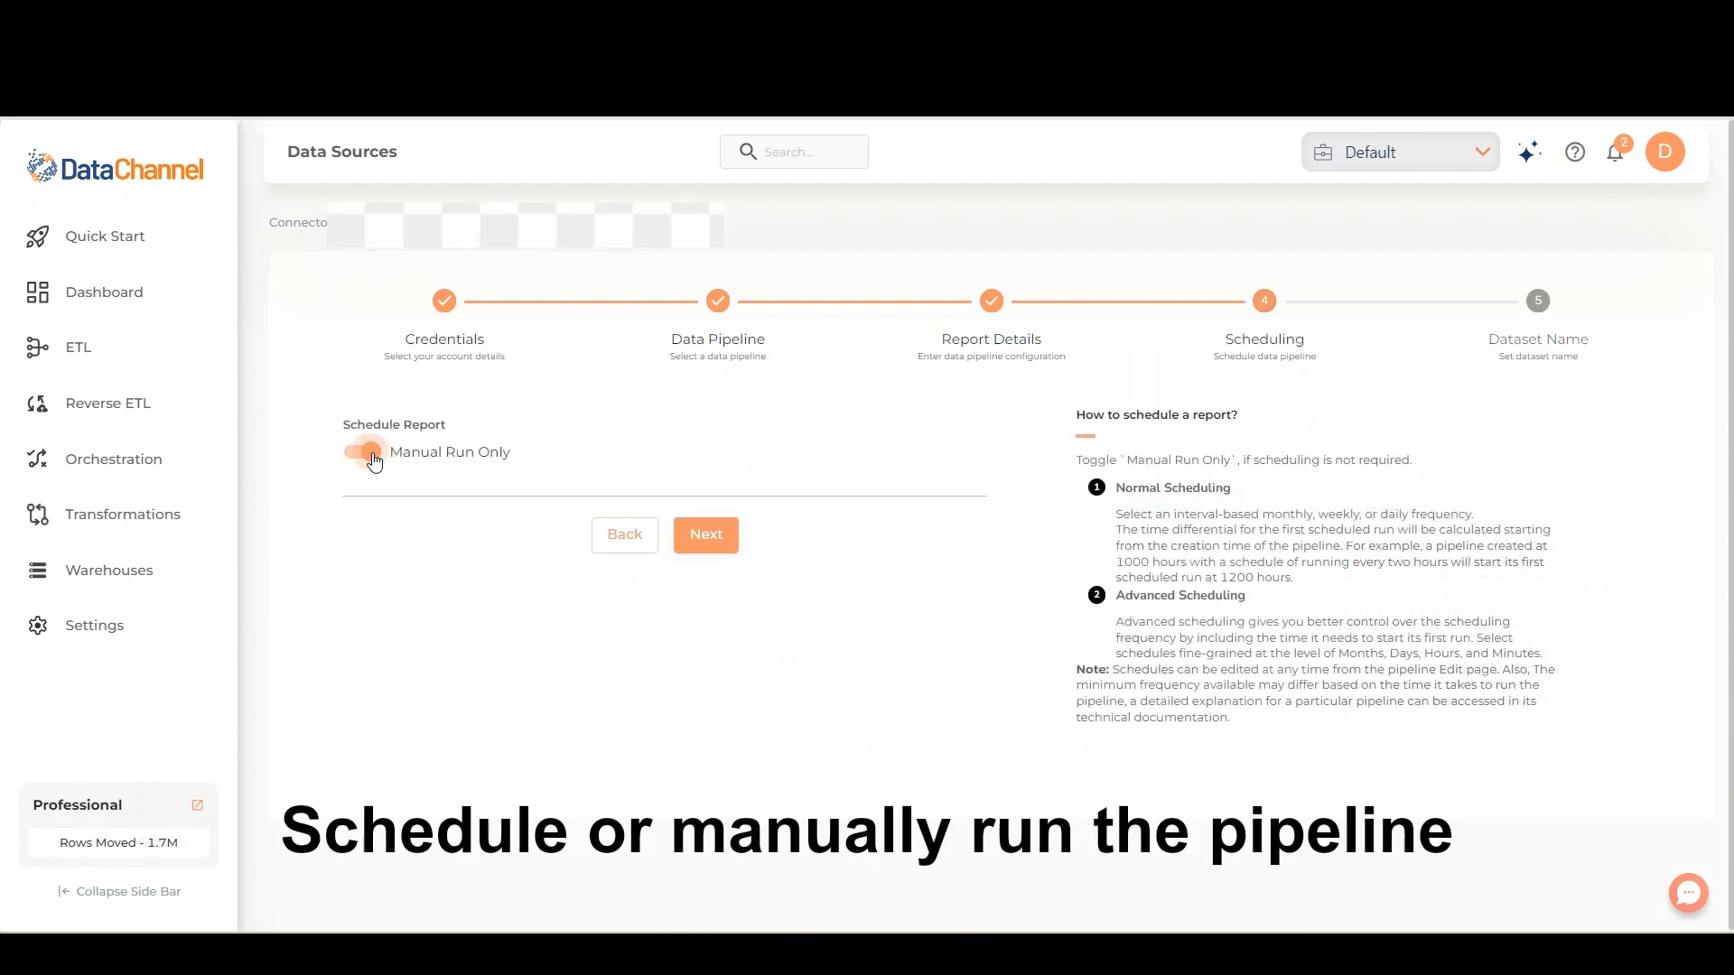
{"action": "left_click", "coordinate": [354, 456]}
{"action": "left_click", "coordinate": [456, 499]}
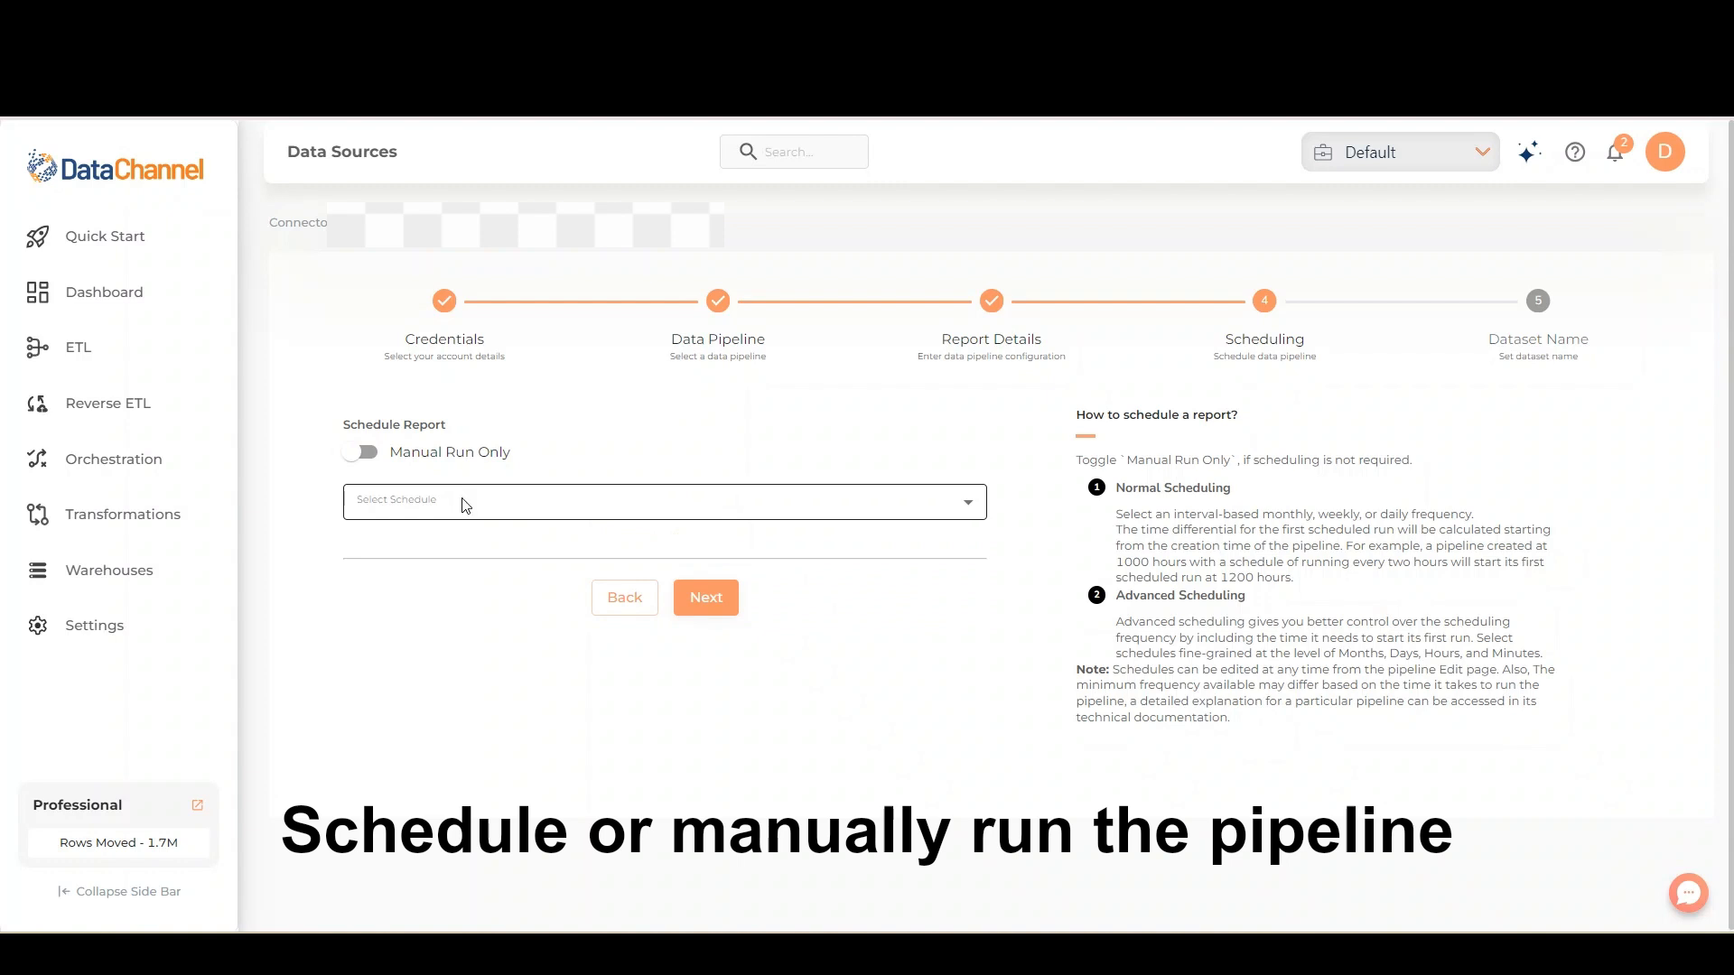
{"action": "left_click", "coordinate": [450, 611]}
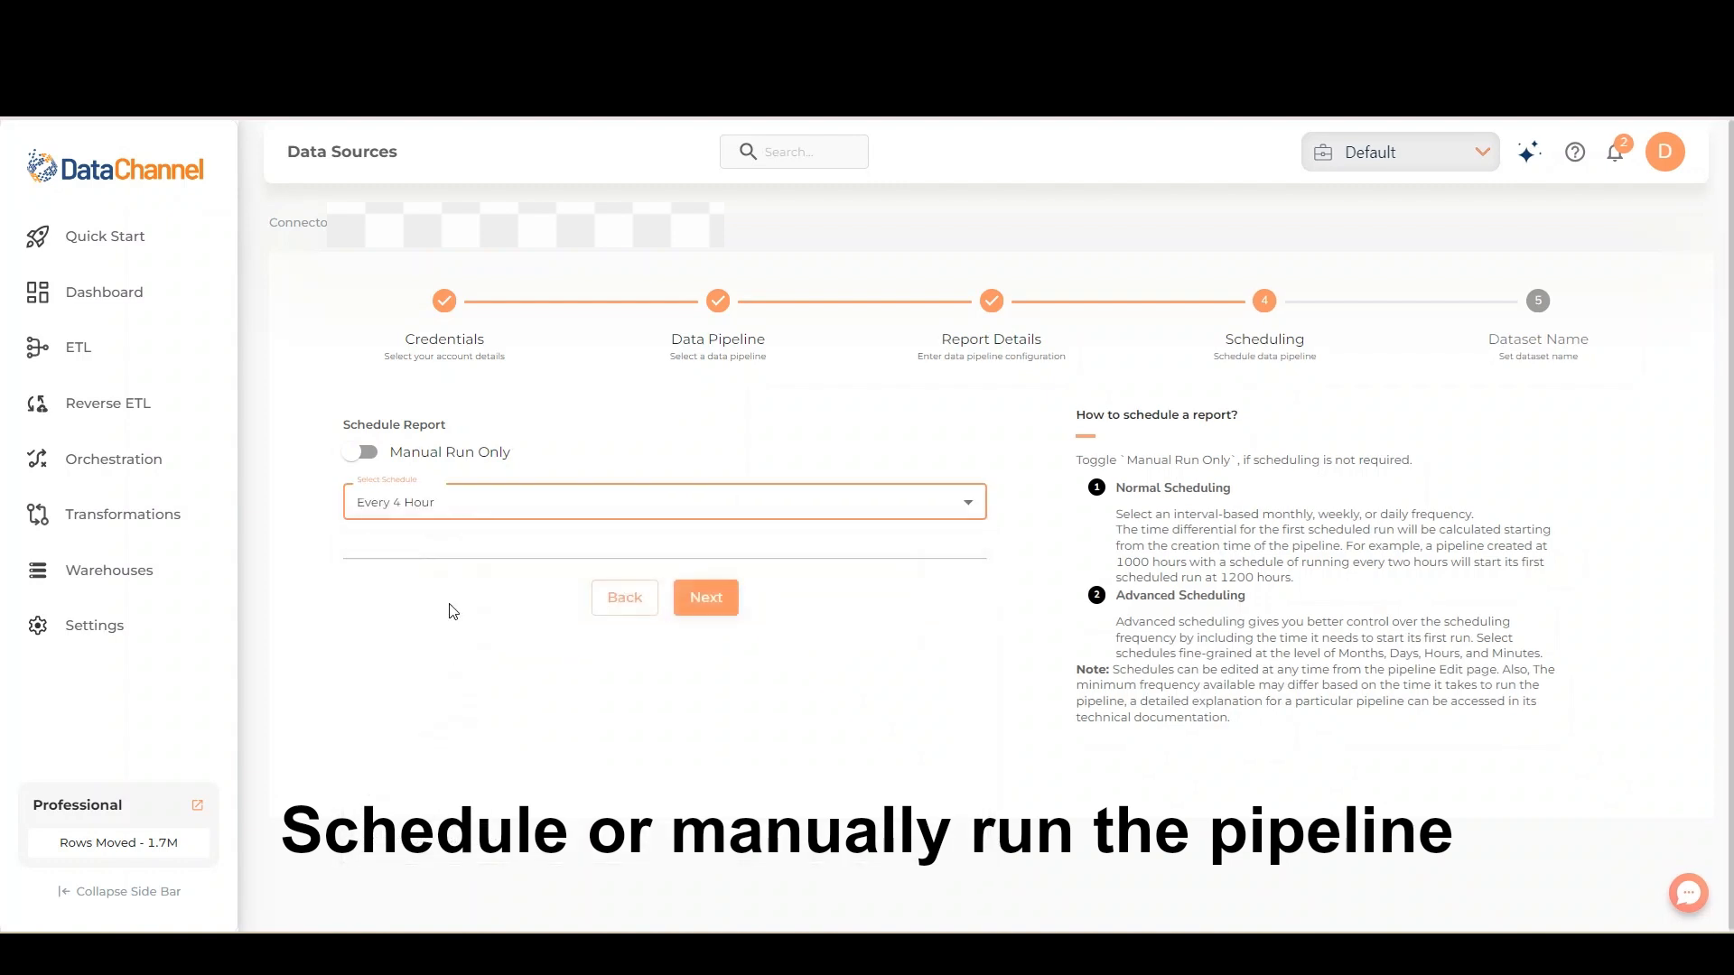
Switch the schedule to Advanced Options and select the months Mar, Jun, Oct and Dec
{"action": "left_click", "coordinate": [481, 511]}
{"action": "left_click", "coordinate": [434, 806]}
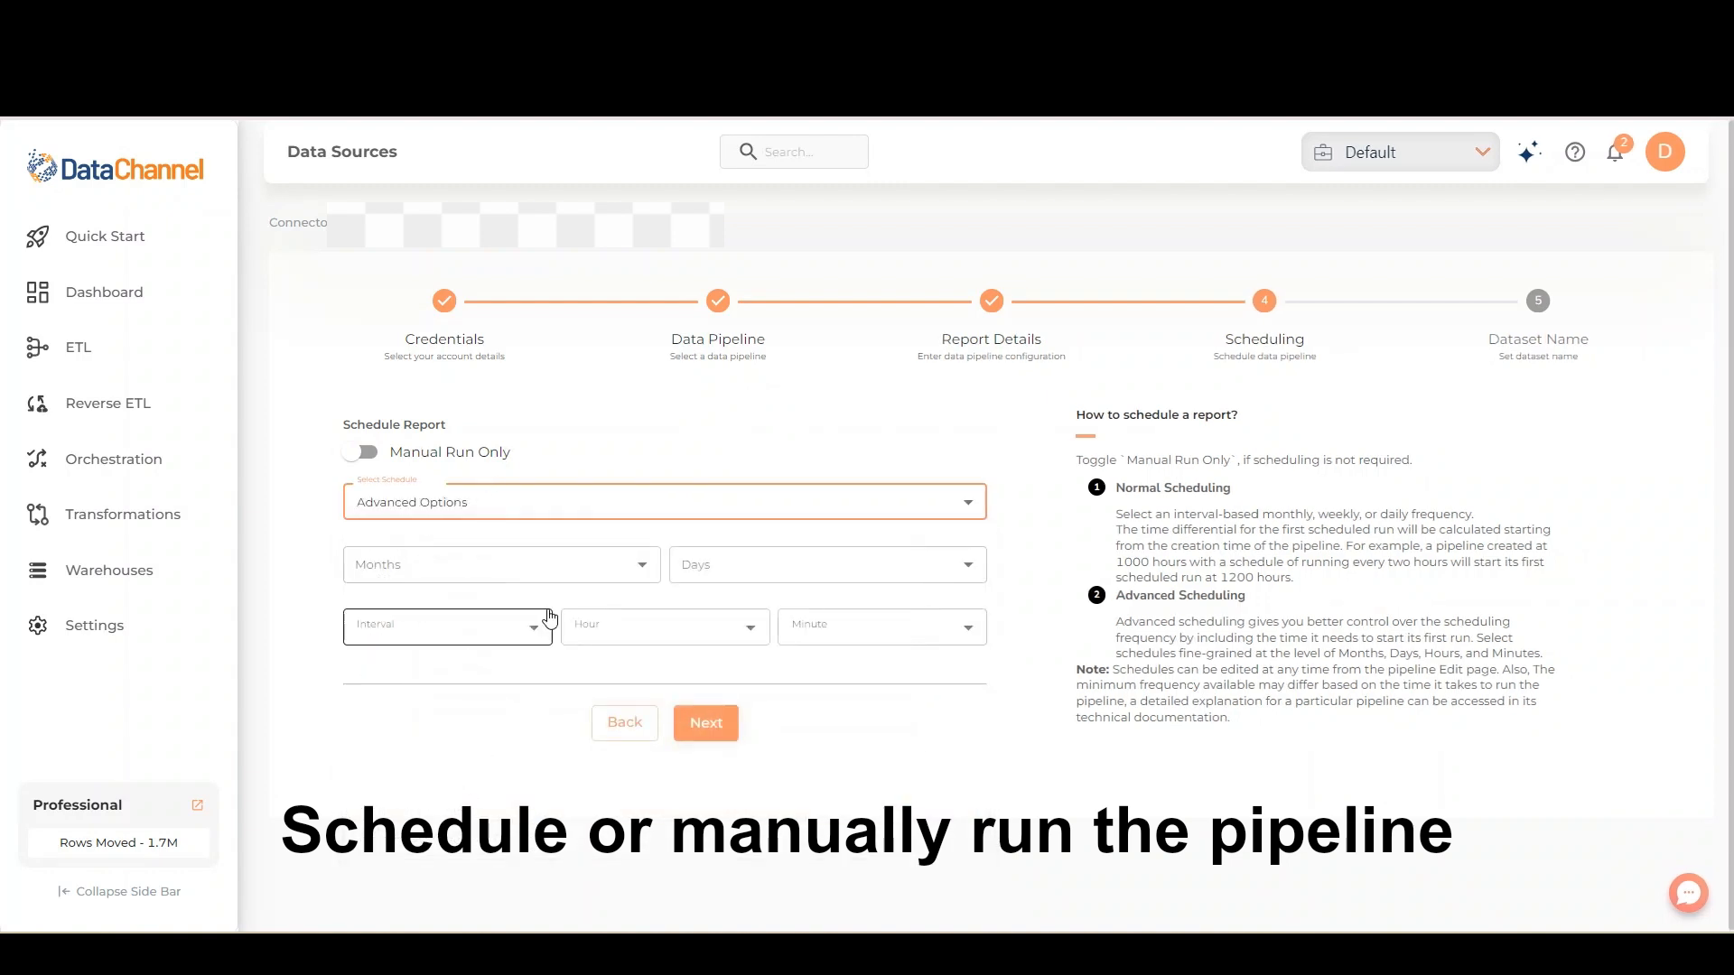
{"action": "left_click", "coordinate": [569, 571]}
{"action": "left_click", "coordinate": [539, 614]}
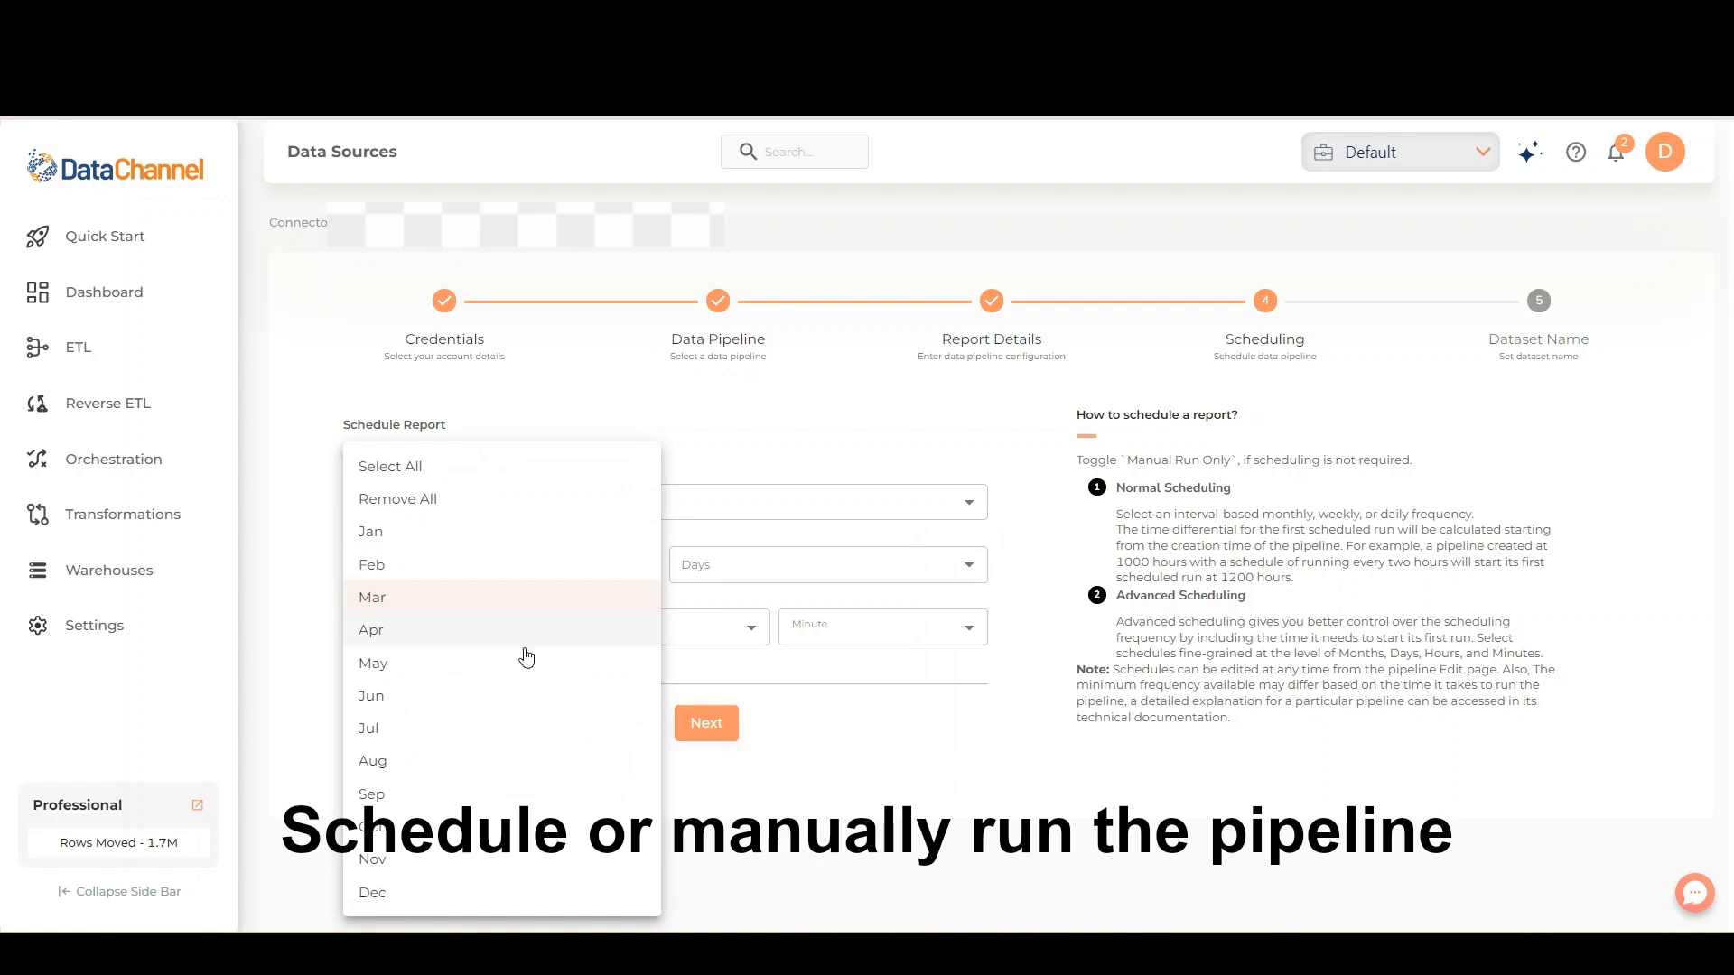
{"action": "left_click", "coordinate": [523, 696]}
{"action": "left_click", "coordinate": [495, 826]}
{"action": "left_click", "coordinate": [480, 894]}
{"action": "left_click", "coordinate": [803, 577]}
Select days 15 and 30 for the advanced schedule
{"action": "left_click", "coordinate": [804, 578]}
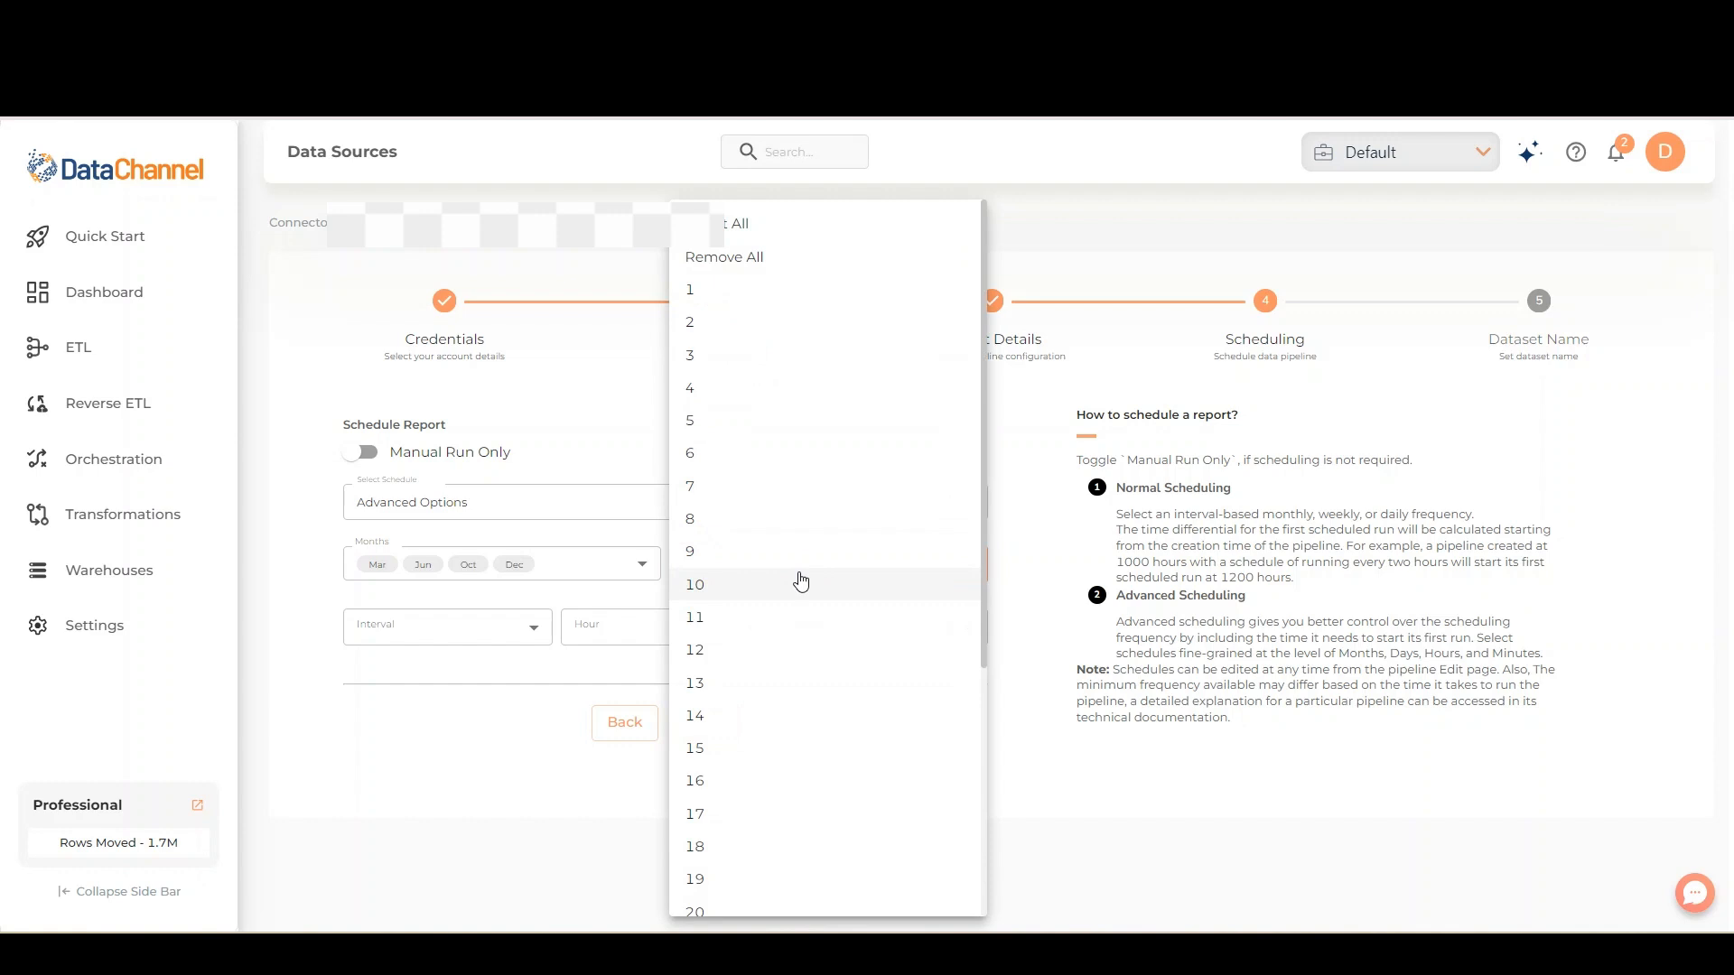
{"action": "left_click", "coordinate": [739, 758]}
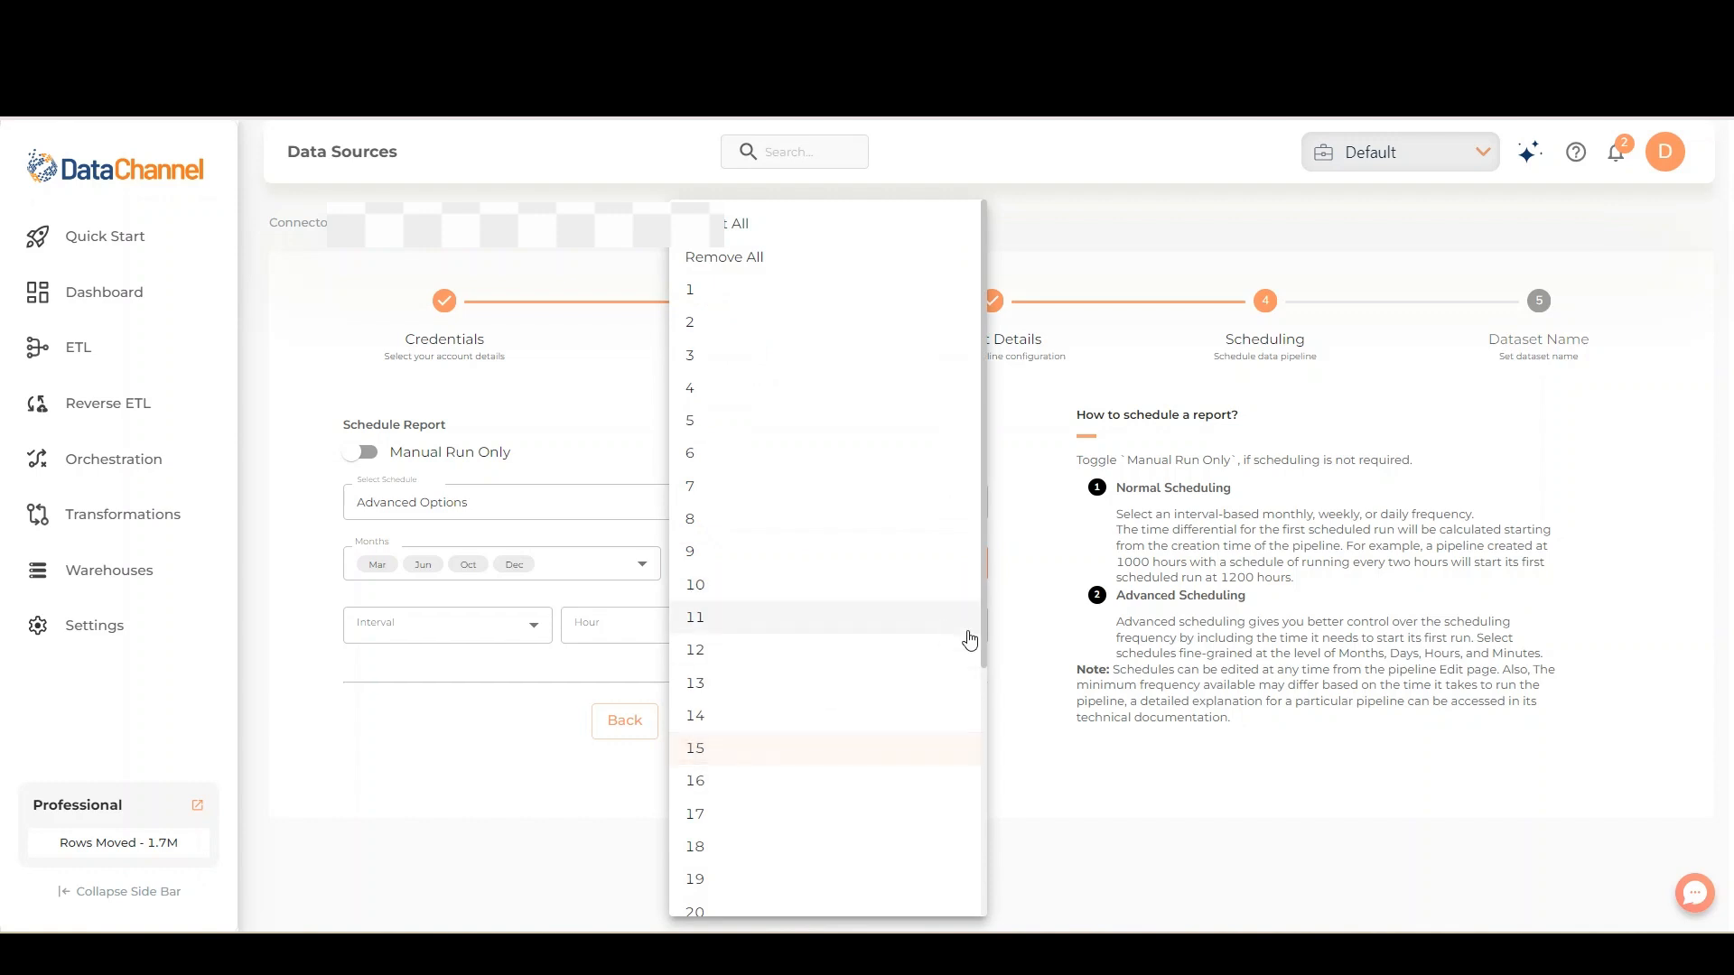
{"action": "left_click_drag", "start_coordinate": [988, 632], "coordinate": [995, 918]}
{"action": "left_click", "coordinate": [862, 864]}
{"action": "left_click", "coordinate": [494, 692]}
Set the schedule's interval to Every 12 Hour, hour 14 and minute 15, and continue to the dataset details
{"action": "left_click", "coordinate": [530, 627]}
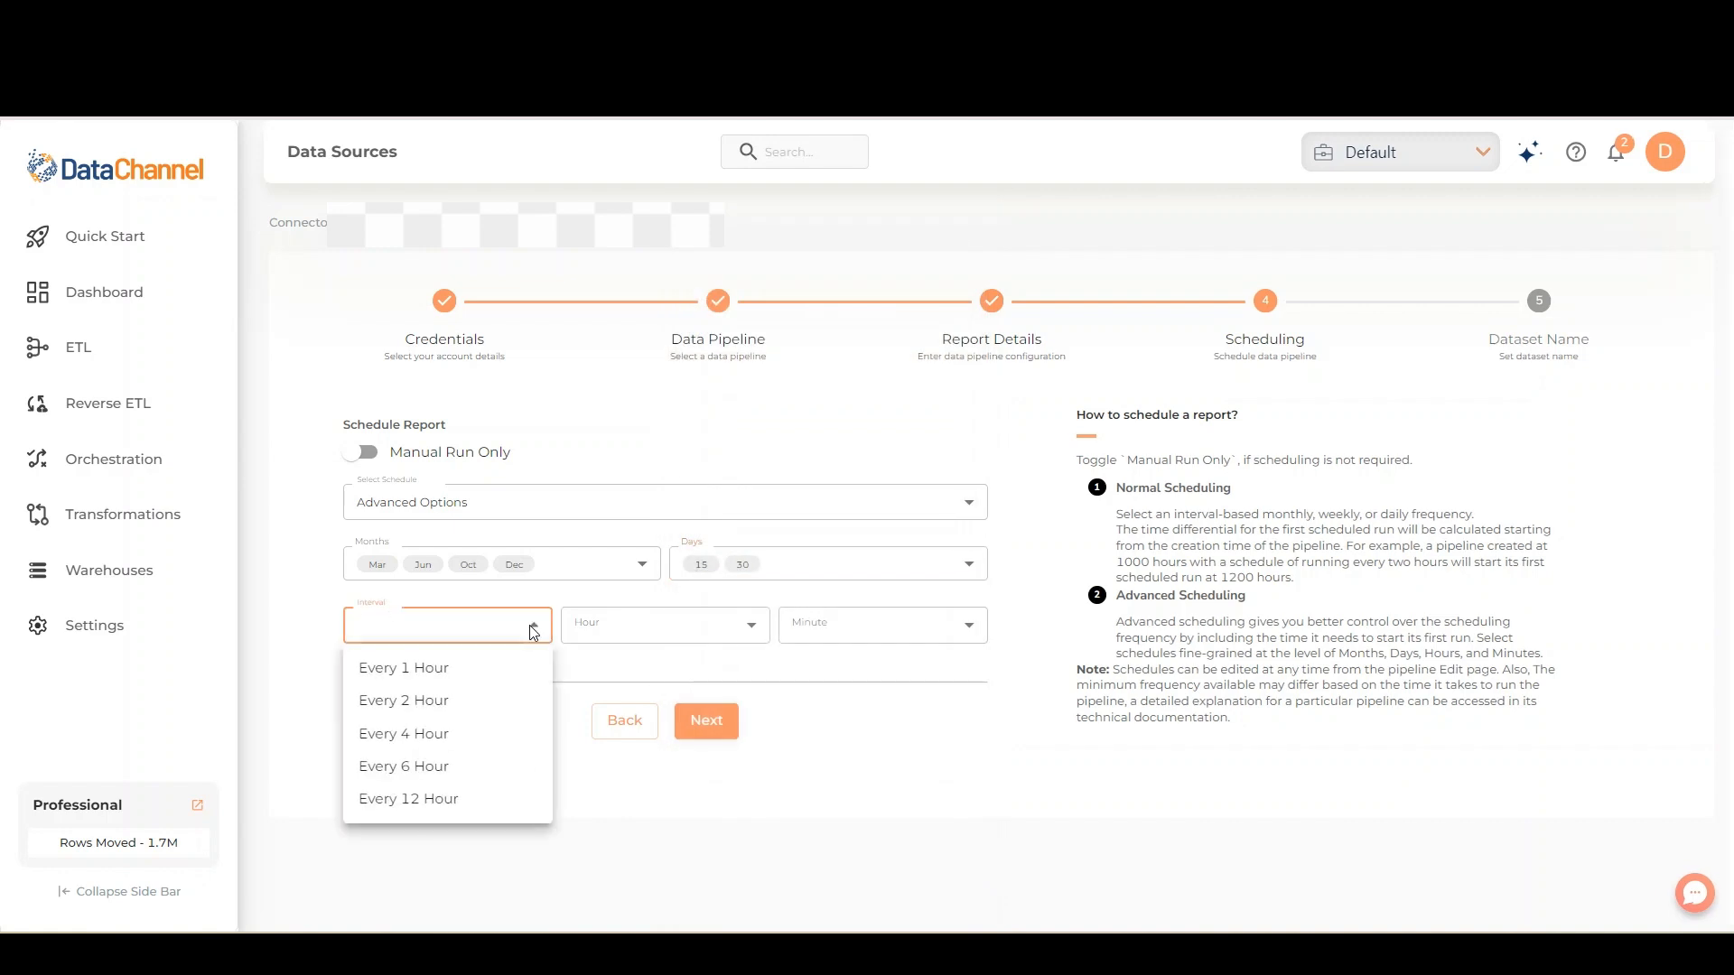
{"action": "left_click", "coordinate": [511, 799]}
{"action": "left_click", "coordinate": [688, 626]}
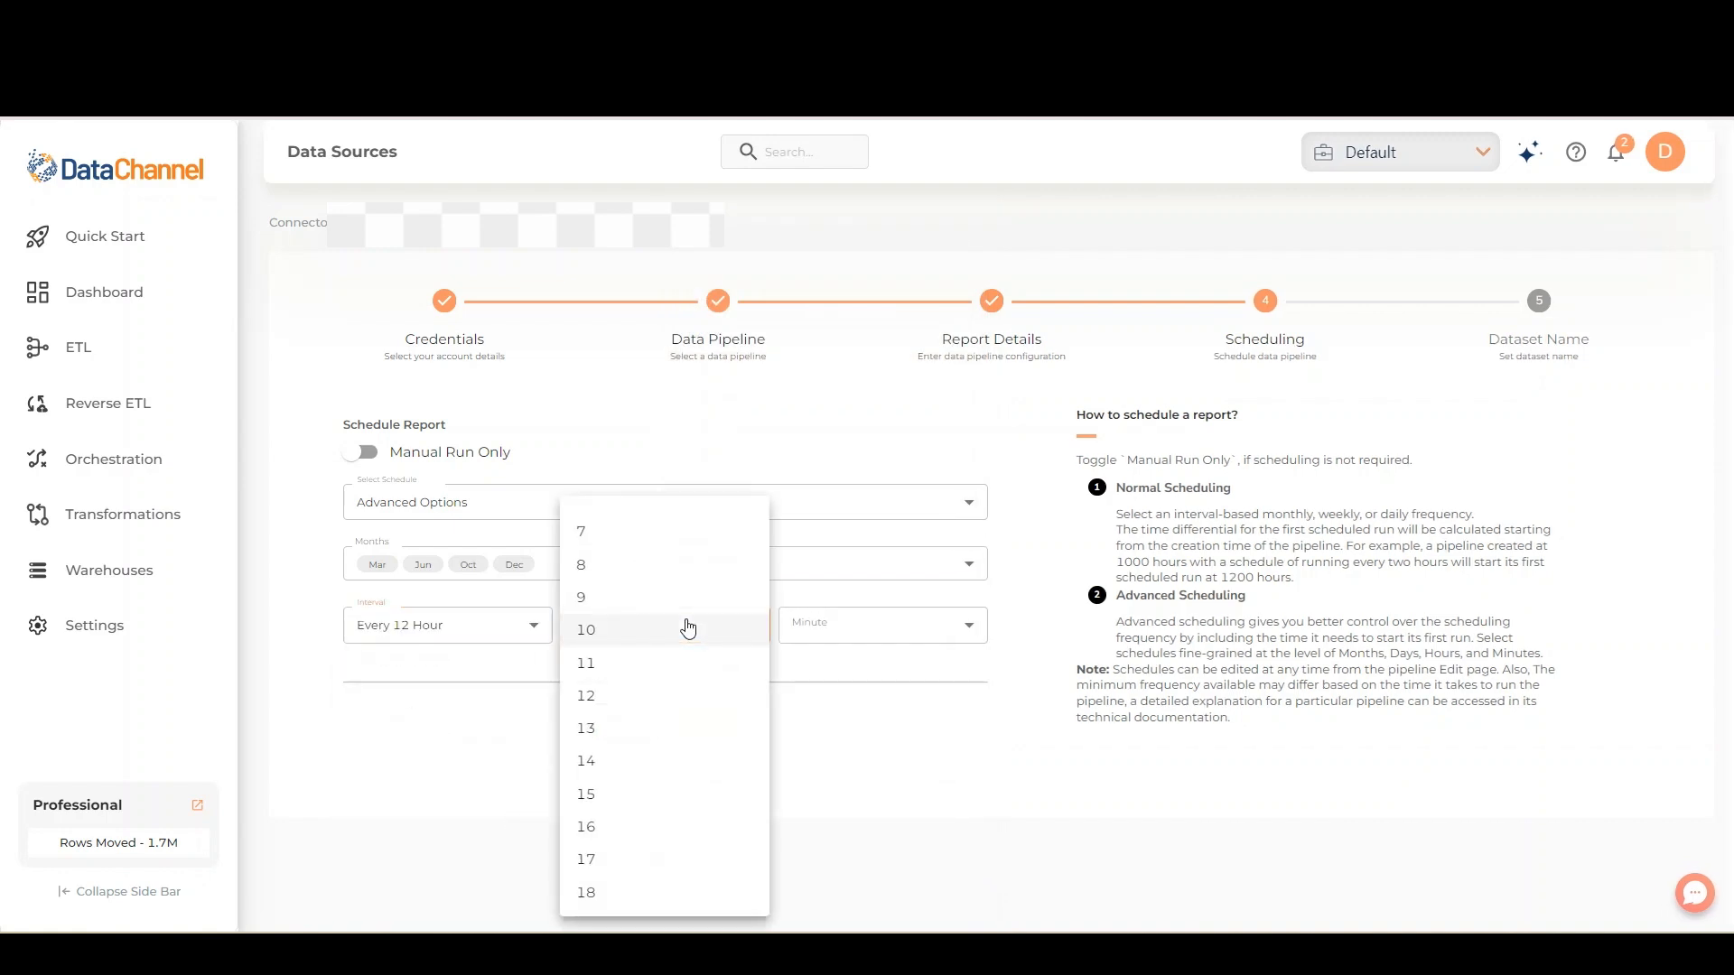
{"action": "left_click", "coordinate": [658, 761]}
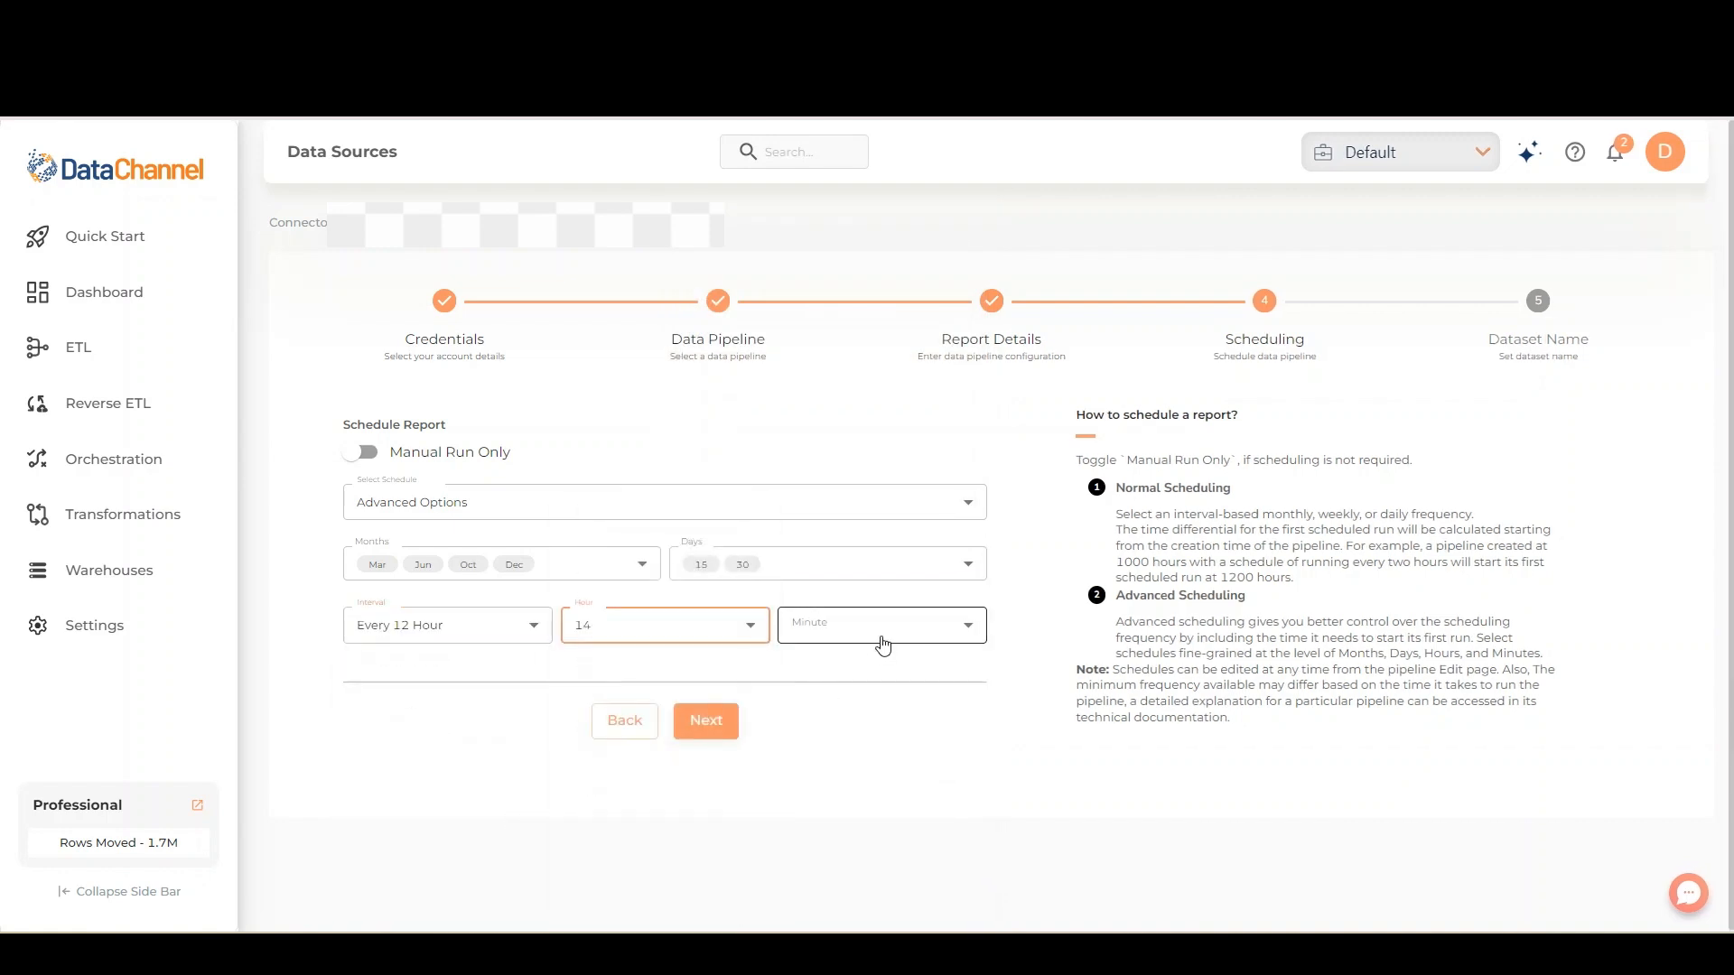
{"action": "left_click", "coordinate": [882, 646]}
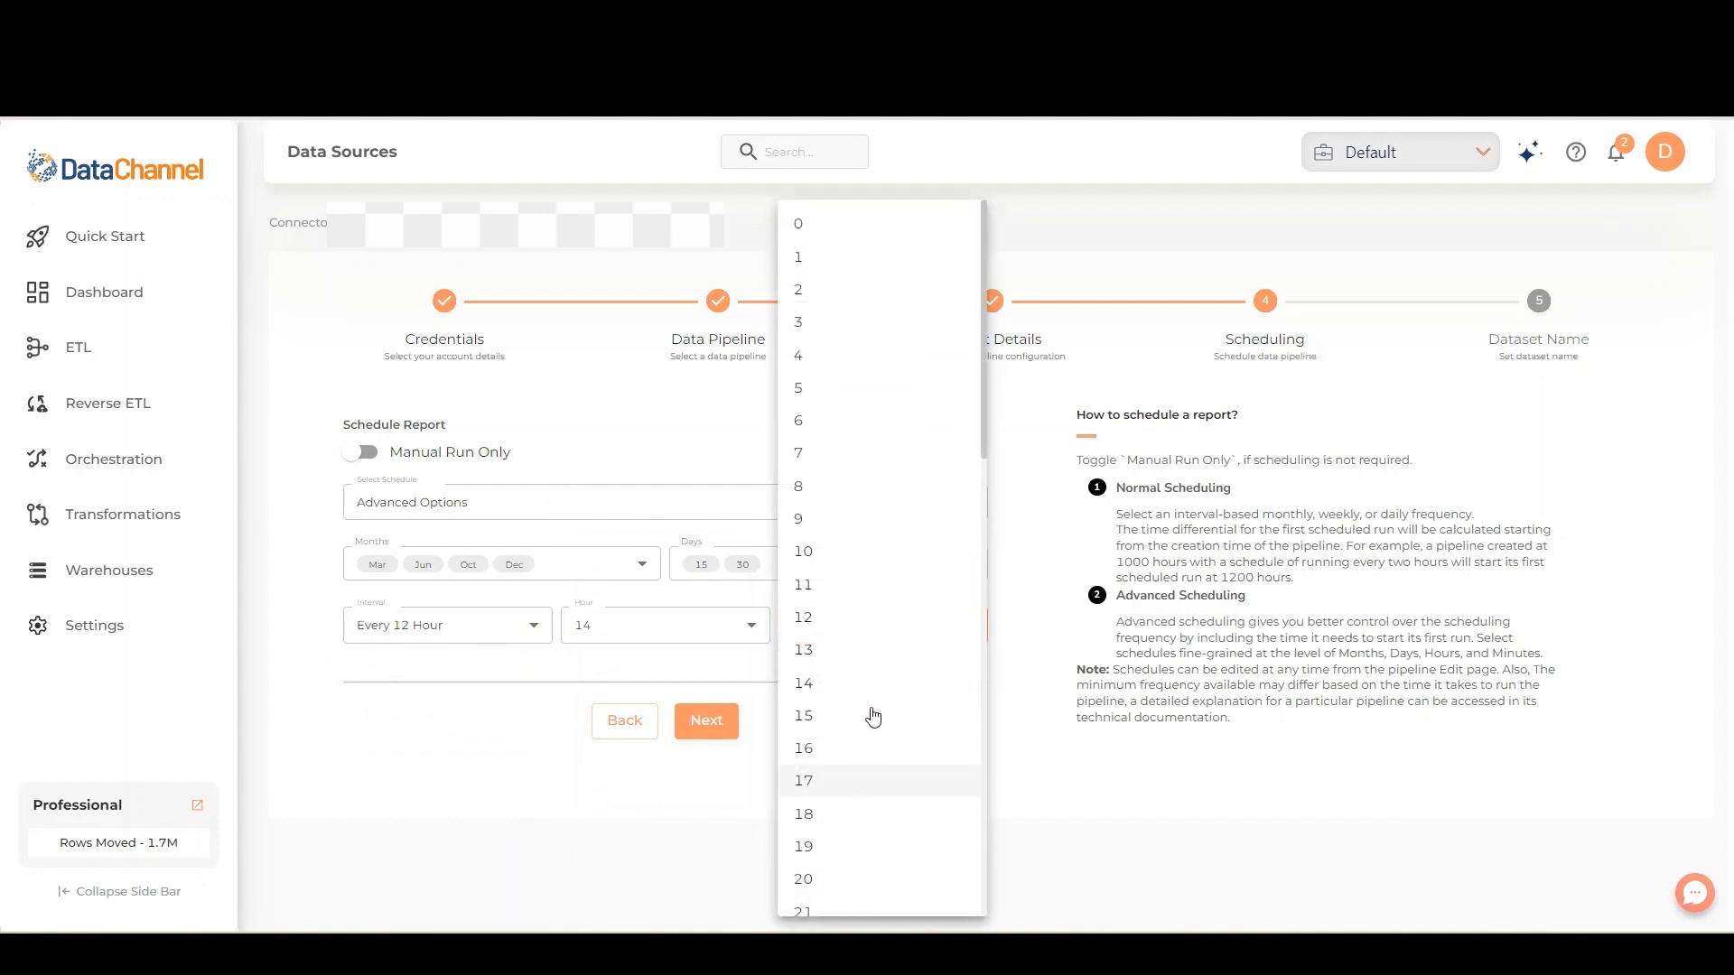
{"action": "left_click", "coordinate": [803, 715]}
{"action": "left_click", "coordinate": [720, 726]}
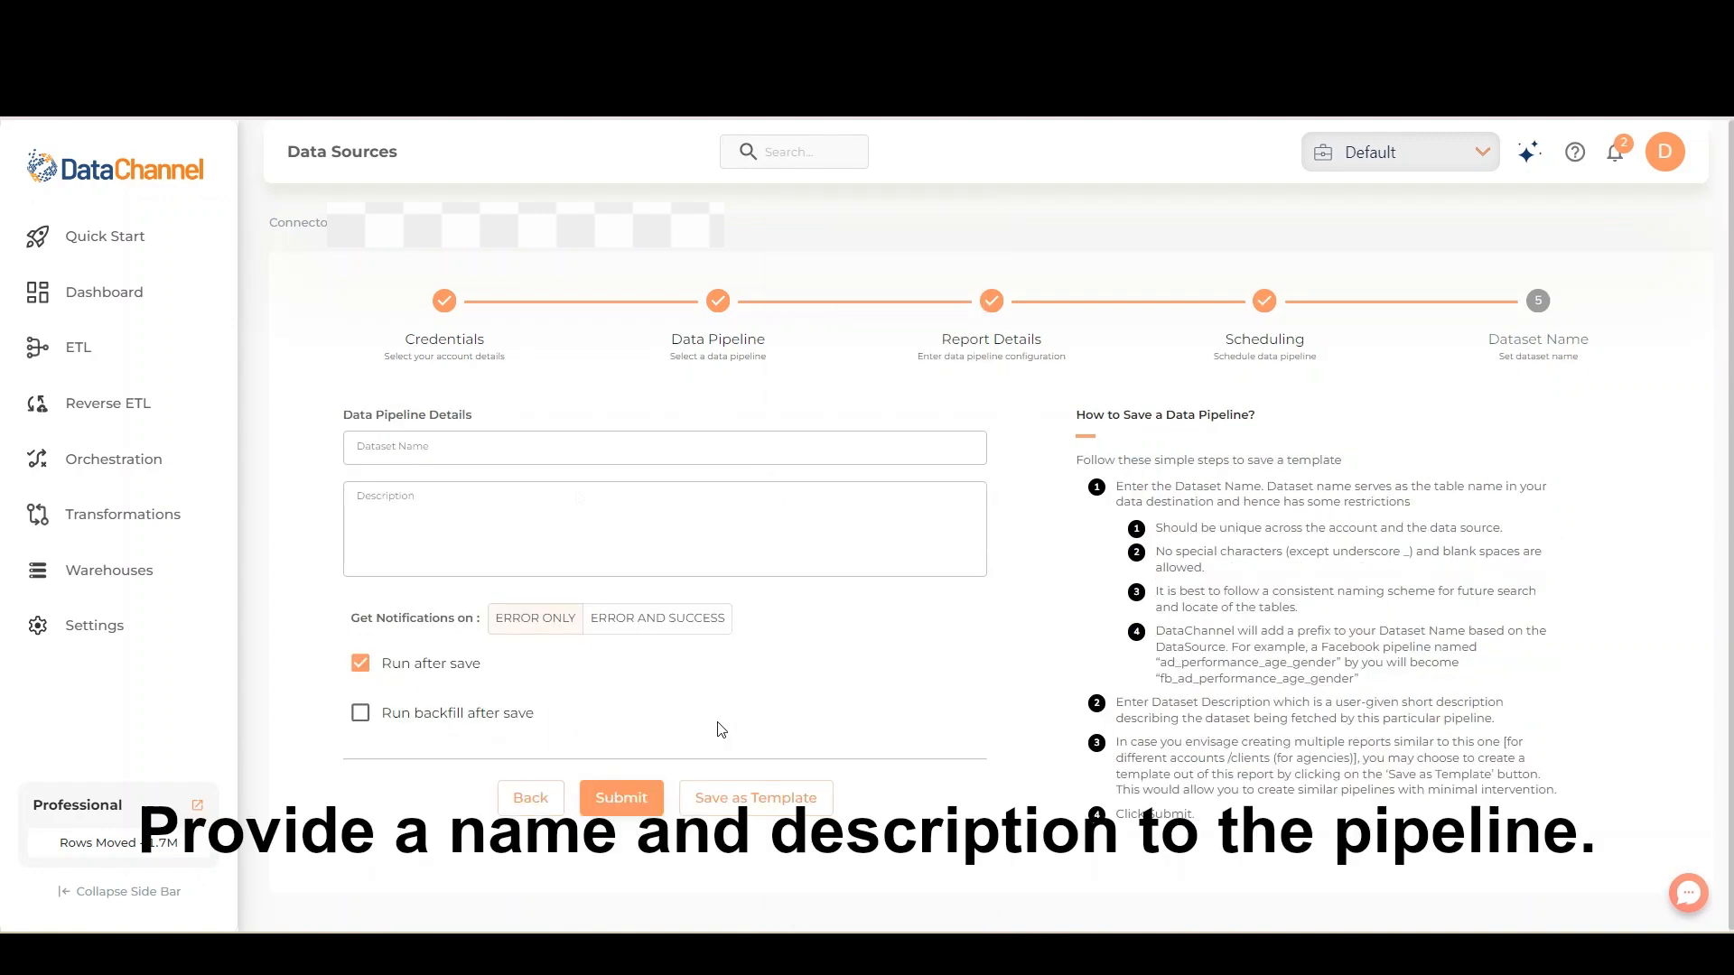
Name the dataset Demo and enter the description "This is a demo"
{"action": "left_click", "coordinate": [596, 447]}
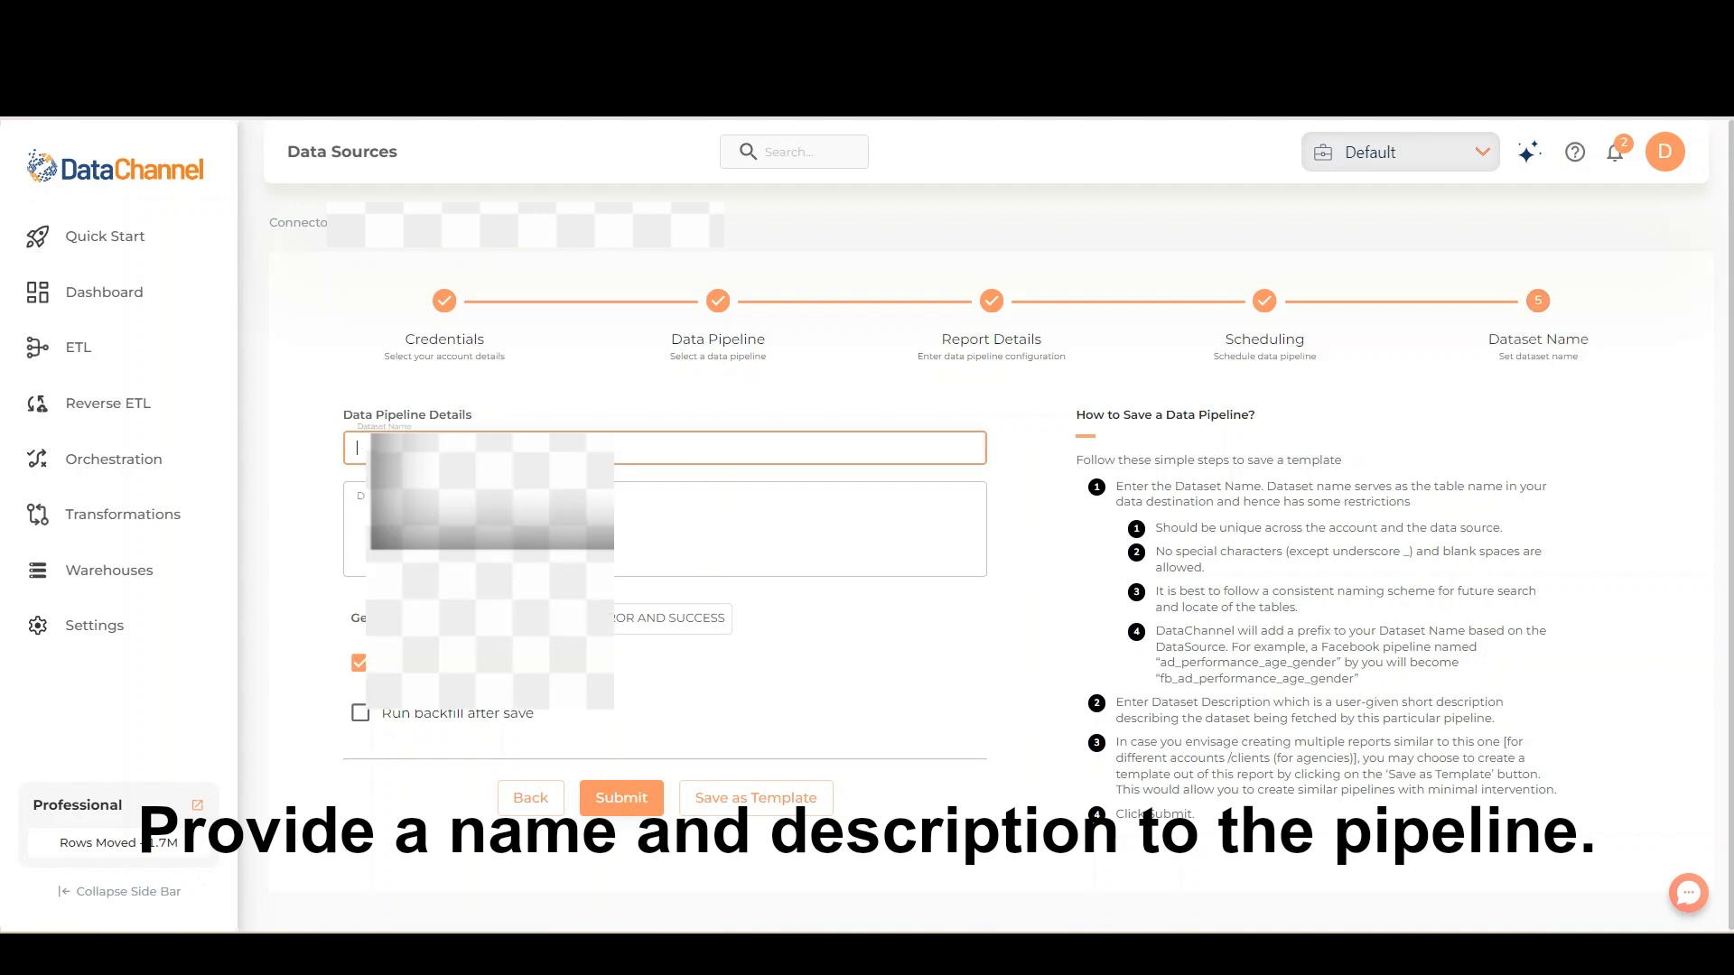
{"action": "left_click", "coordinate": [488, 508]}
{"action": "left_click", "coordinate": [487, 524]}
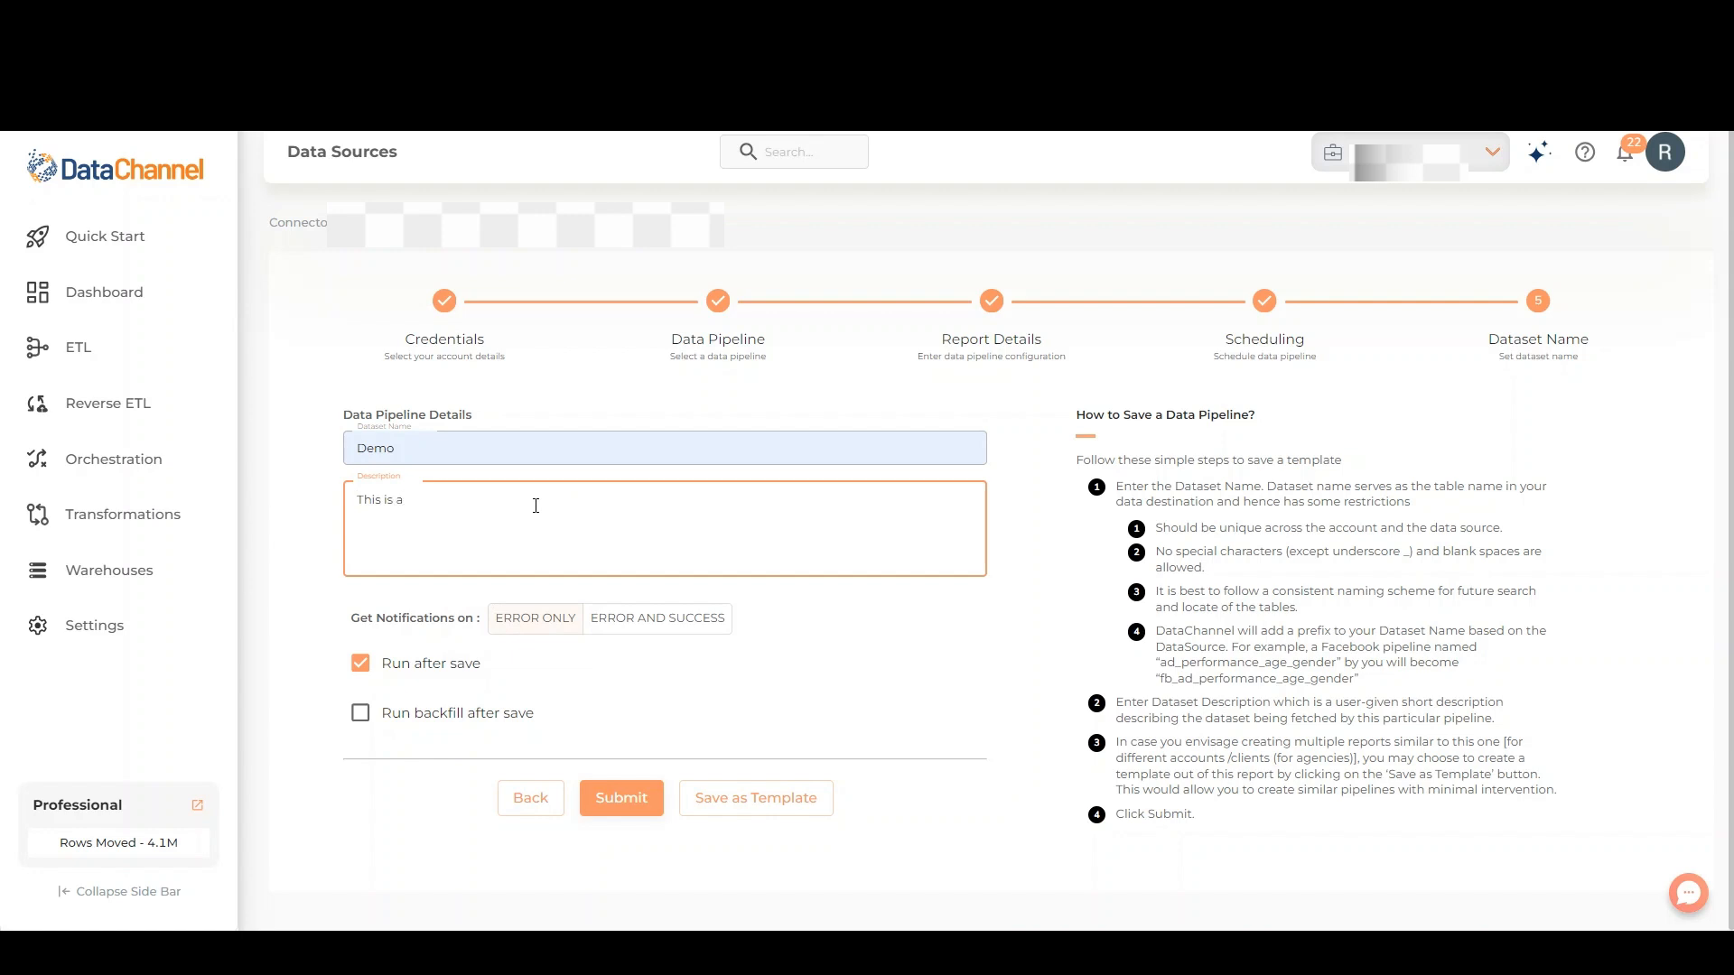
{"action": "type", "text": "demo"}
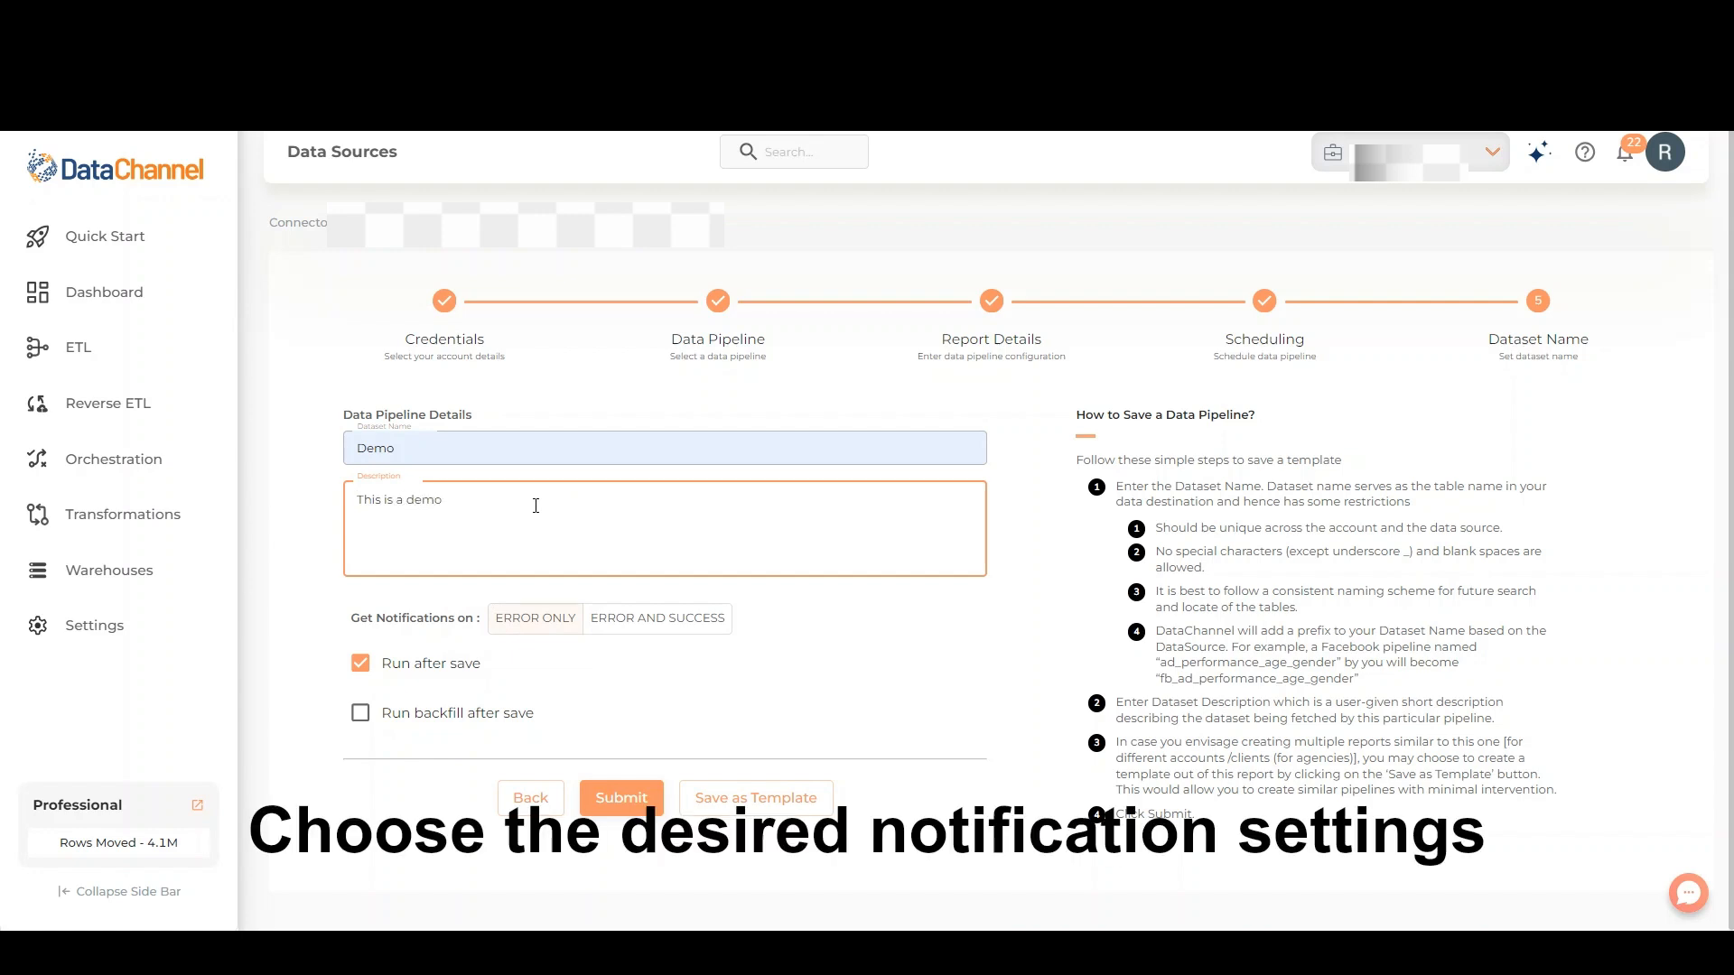
Set the pipeline's notifications to Error and Success
{"action": "left_click", "coordinate": [646, 618]}
{"action": "left_click", "coordinate": [554, 623]}
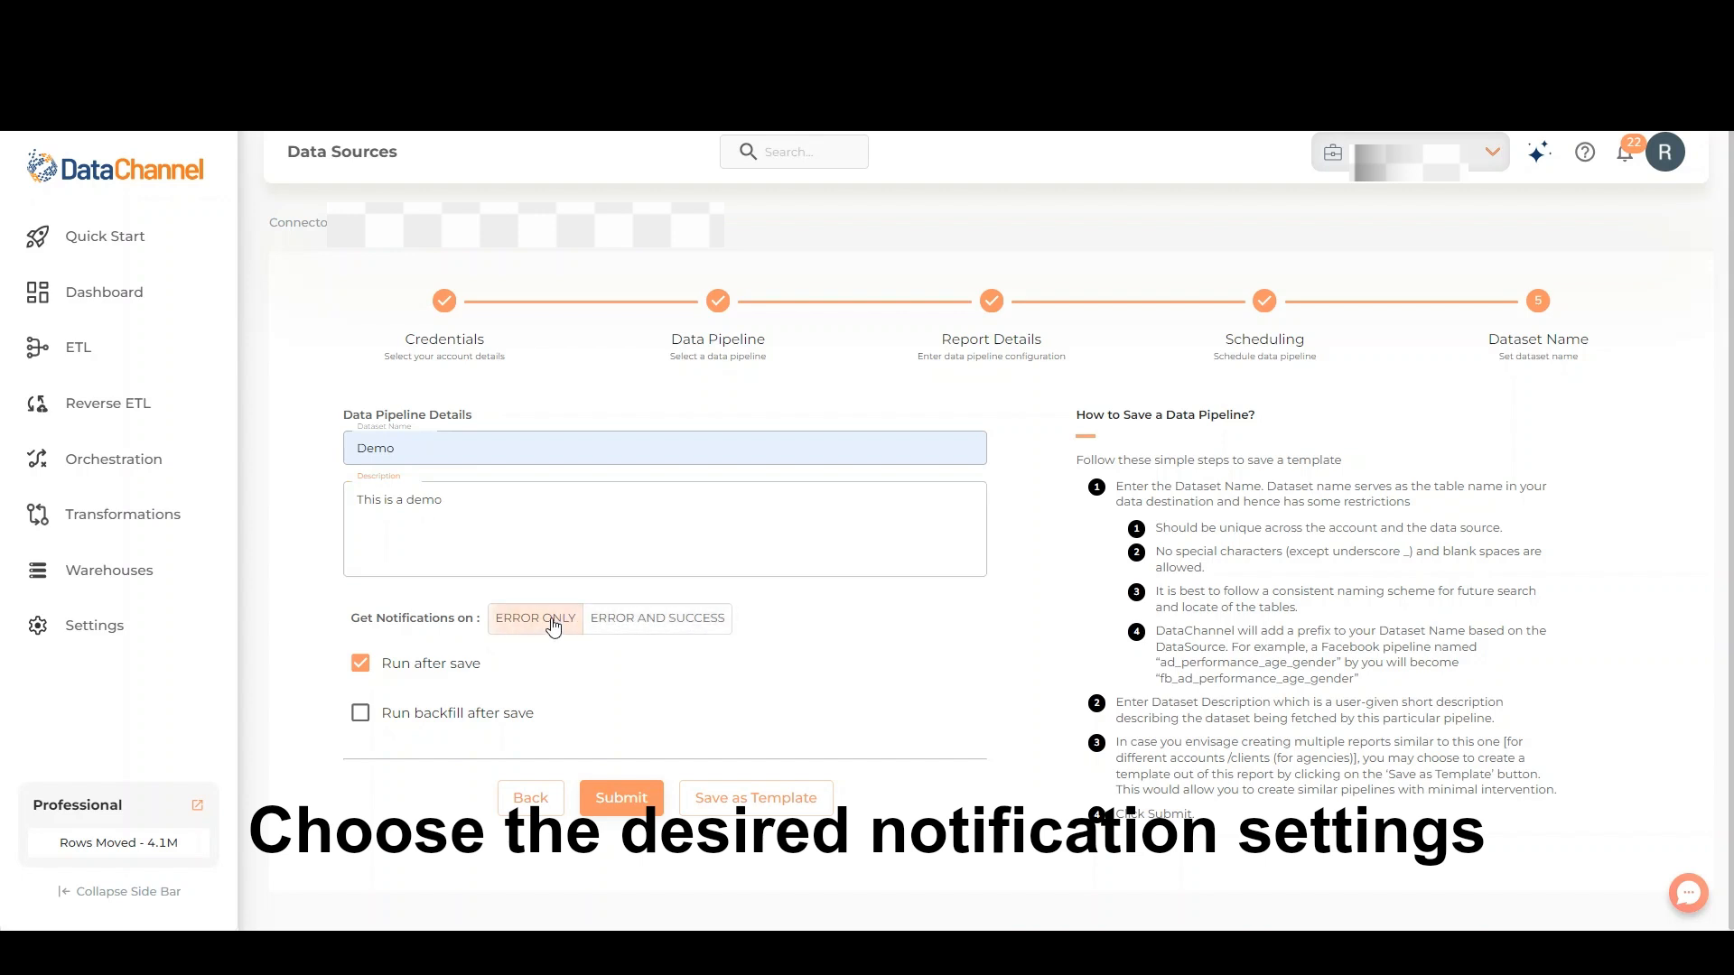
{"action": "left_click", "coordinate": [636, 619]}
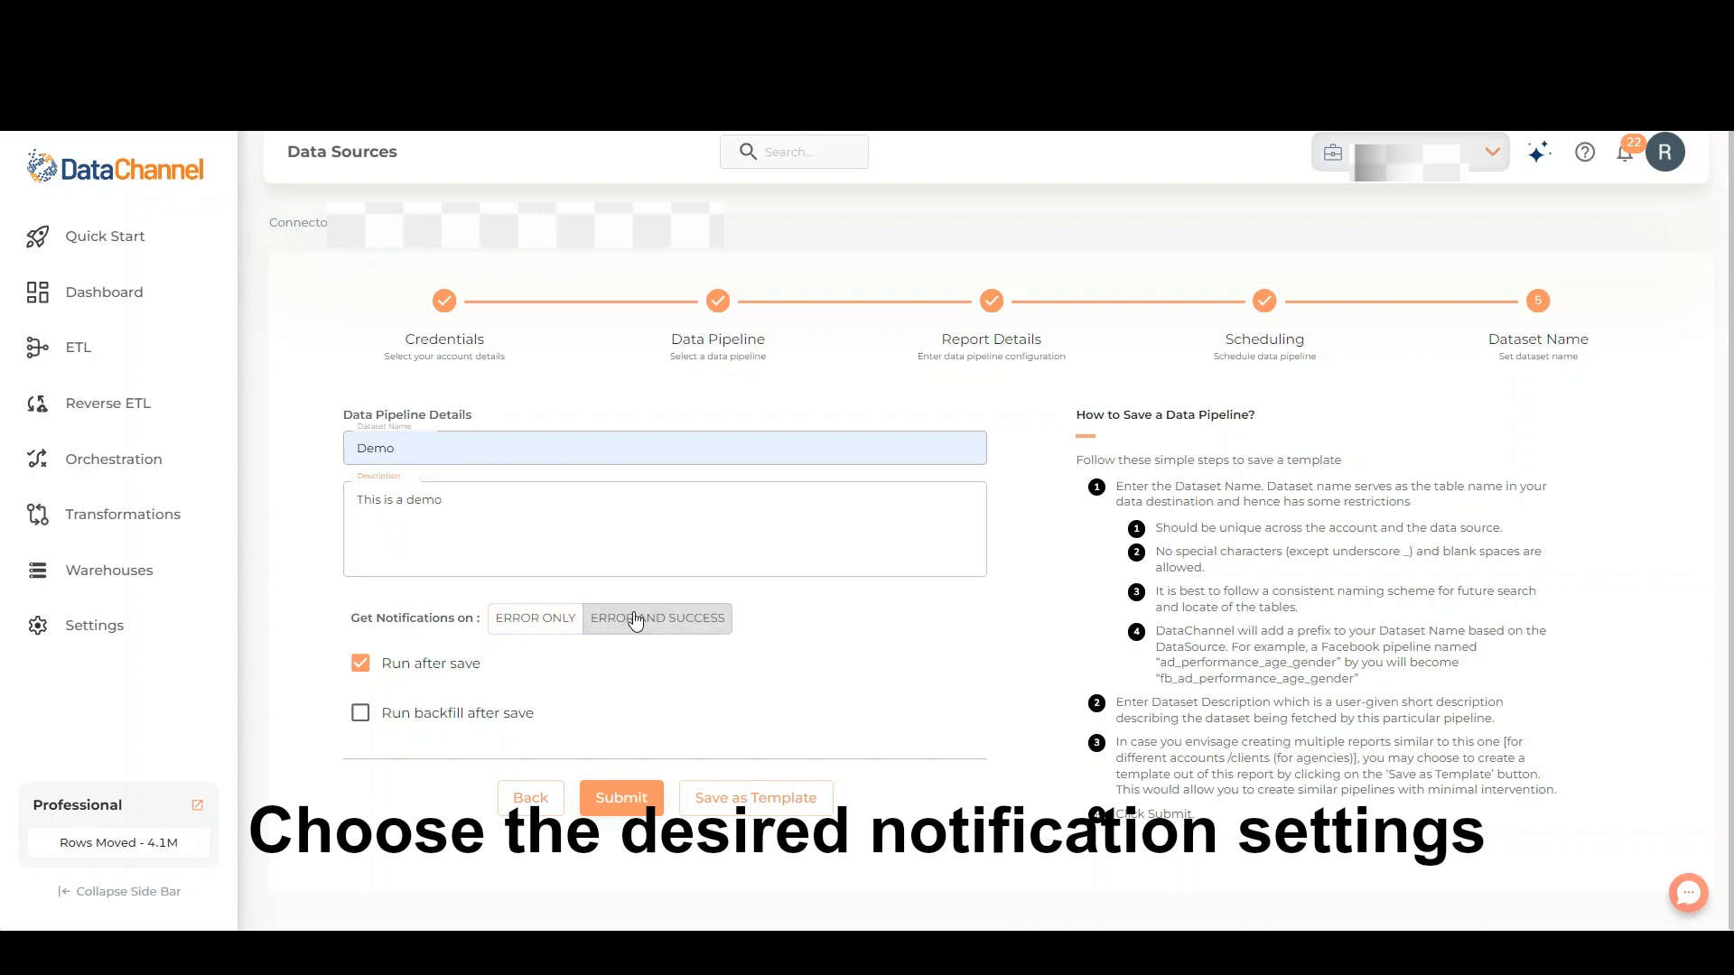
Try the Run backfill after save option, turn both it and Run after save off, and submit the pipeline
{"action": "left_click", "coordinate": [360, 715]}
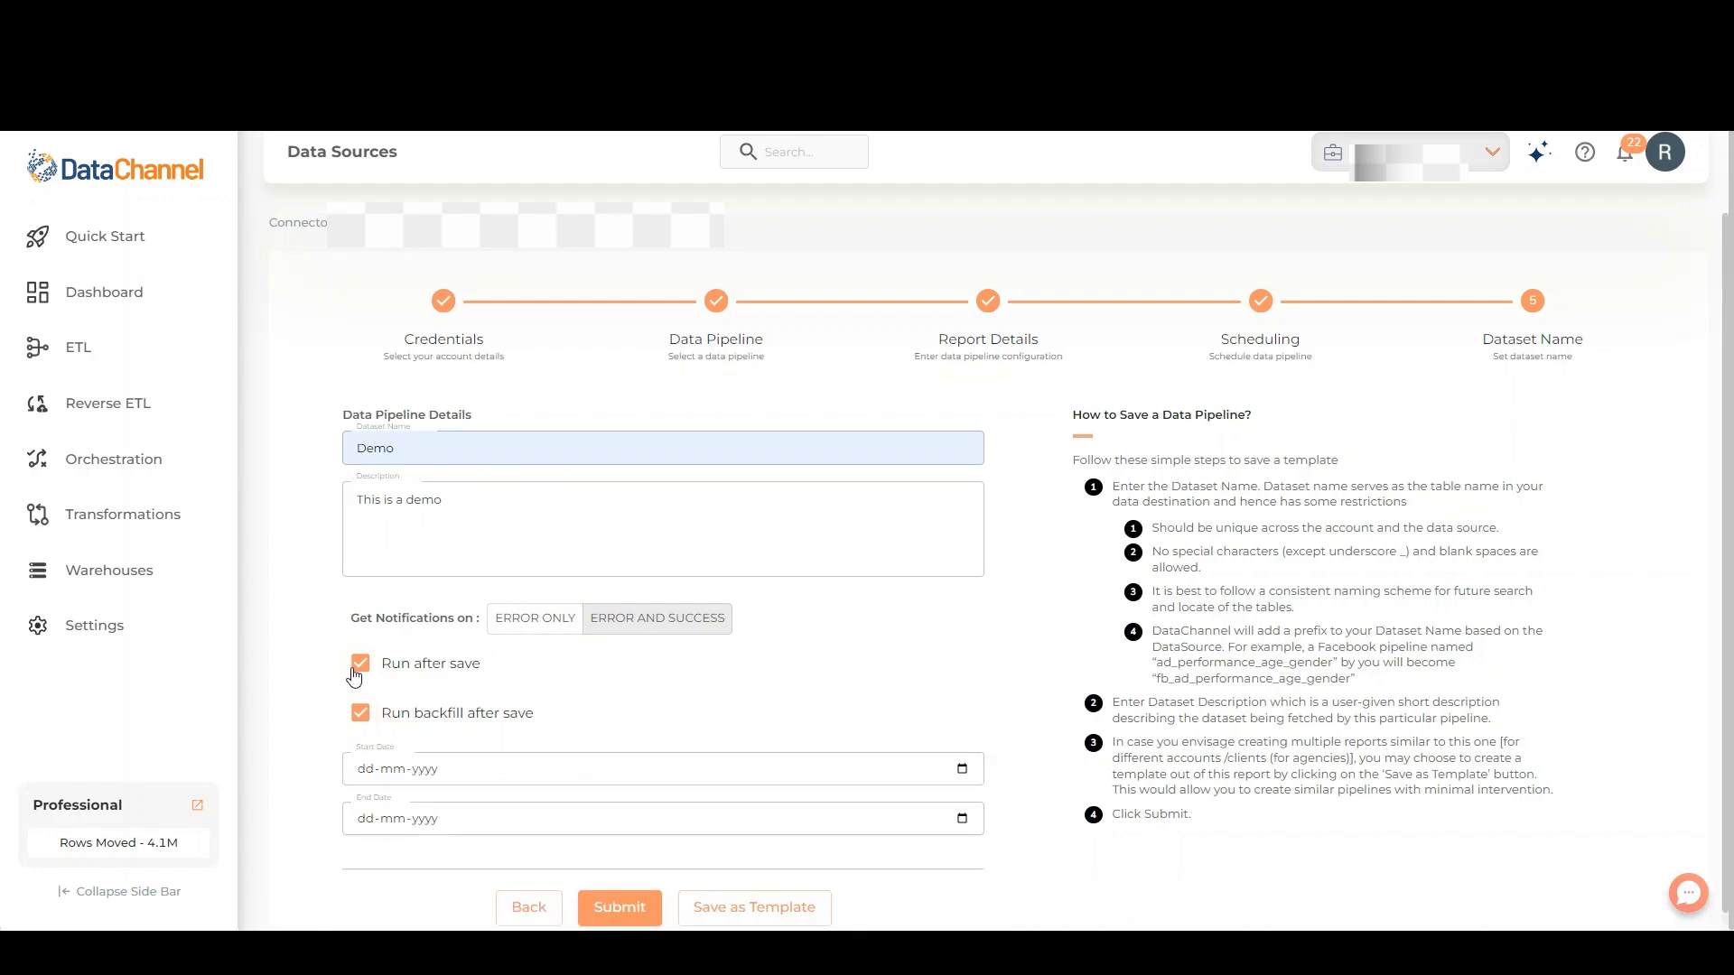
{"action": "left_click", "coordinate": [361, 713]}
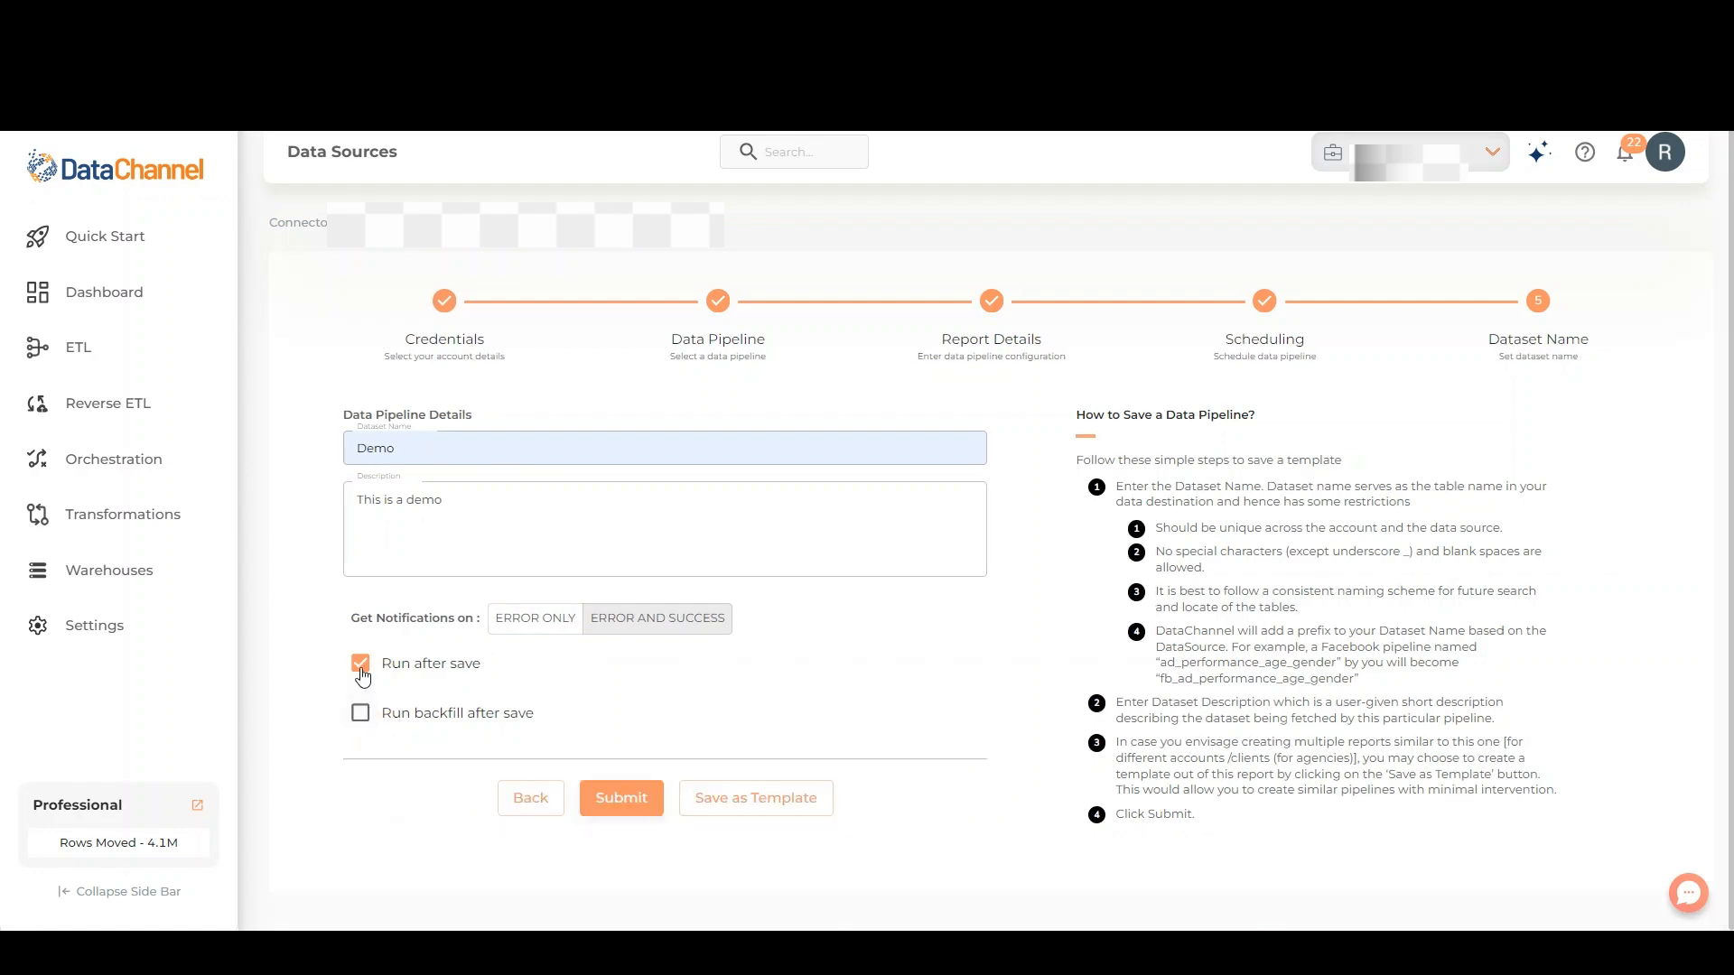
{"action": "left_click", "coordinate": [361, 665]}
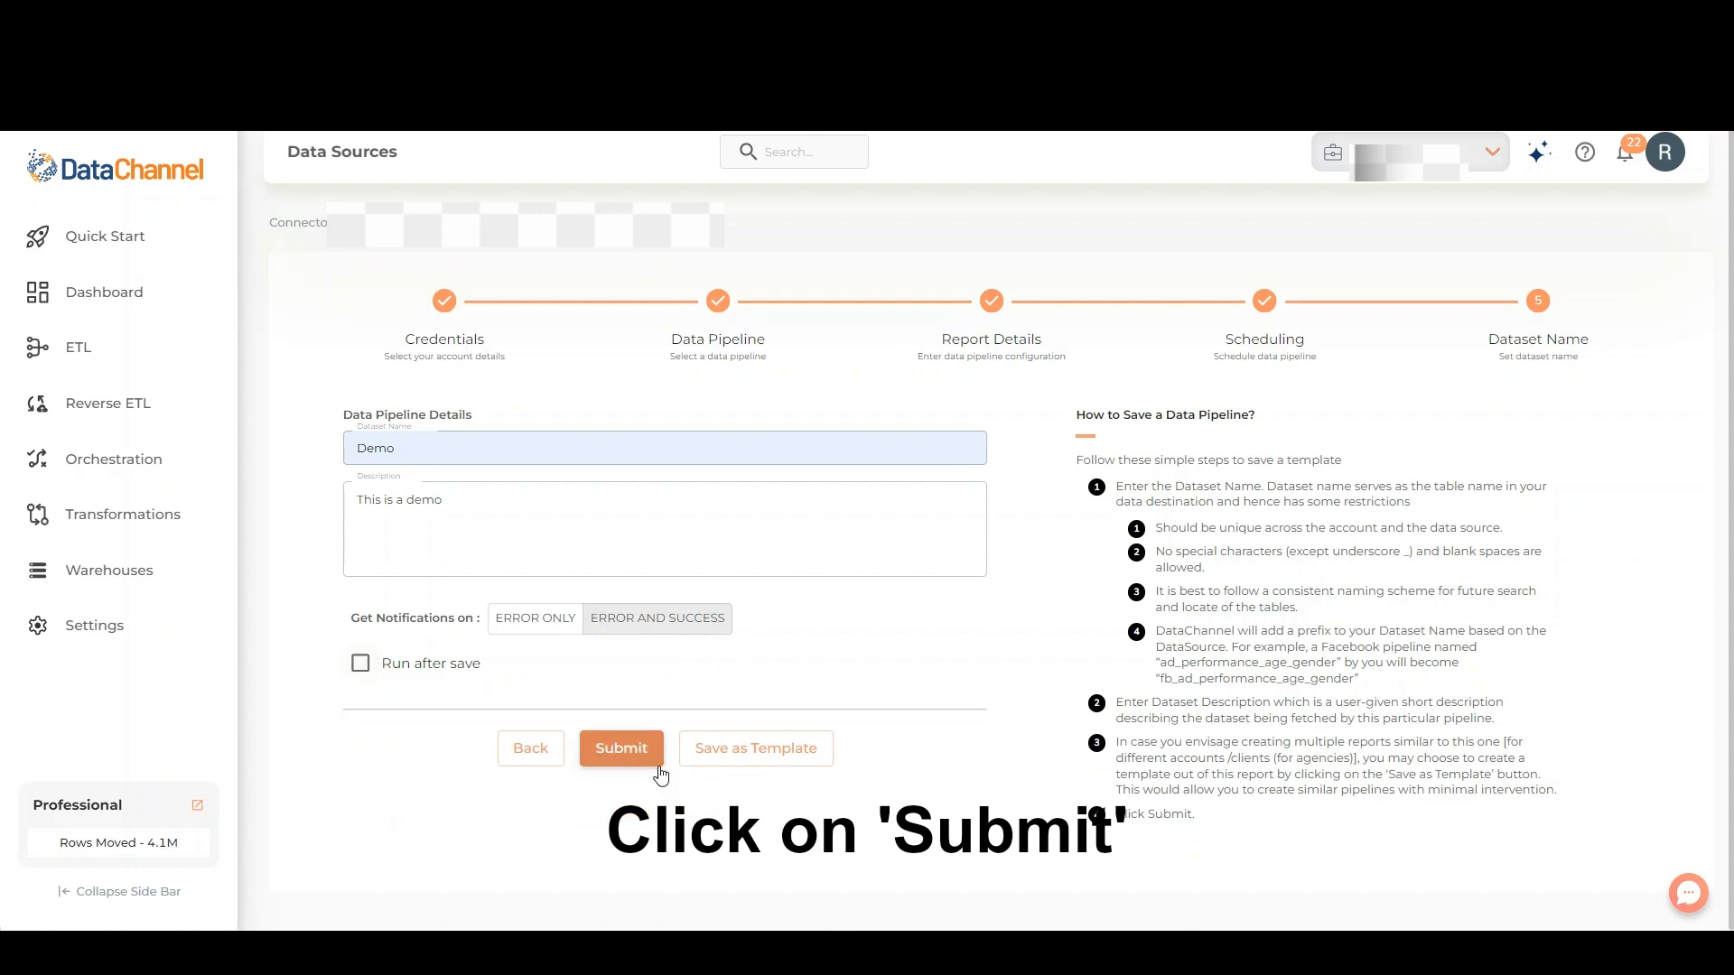
{"action": "left_click", "coordinate": [621, 746]}
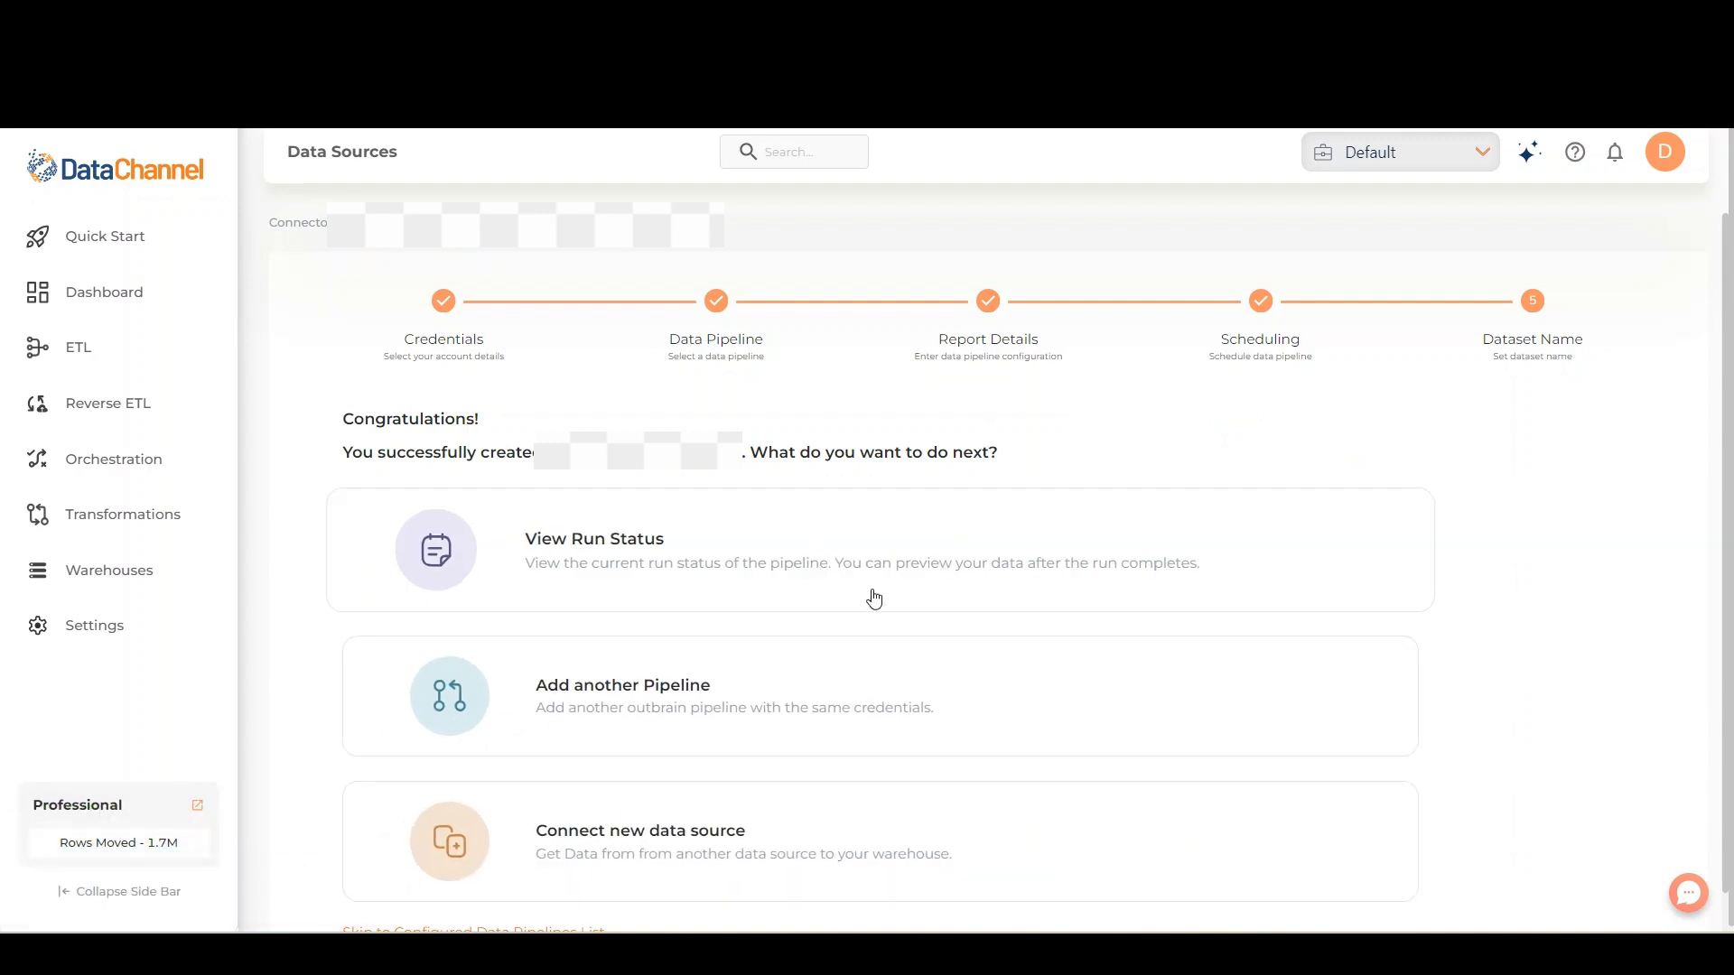
View the new pipeline's run status and open the logs of its manual run
{"action": "left_click", "coordinate": [1168, 557]}
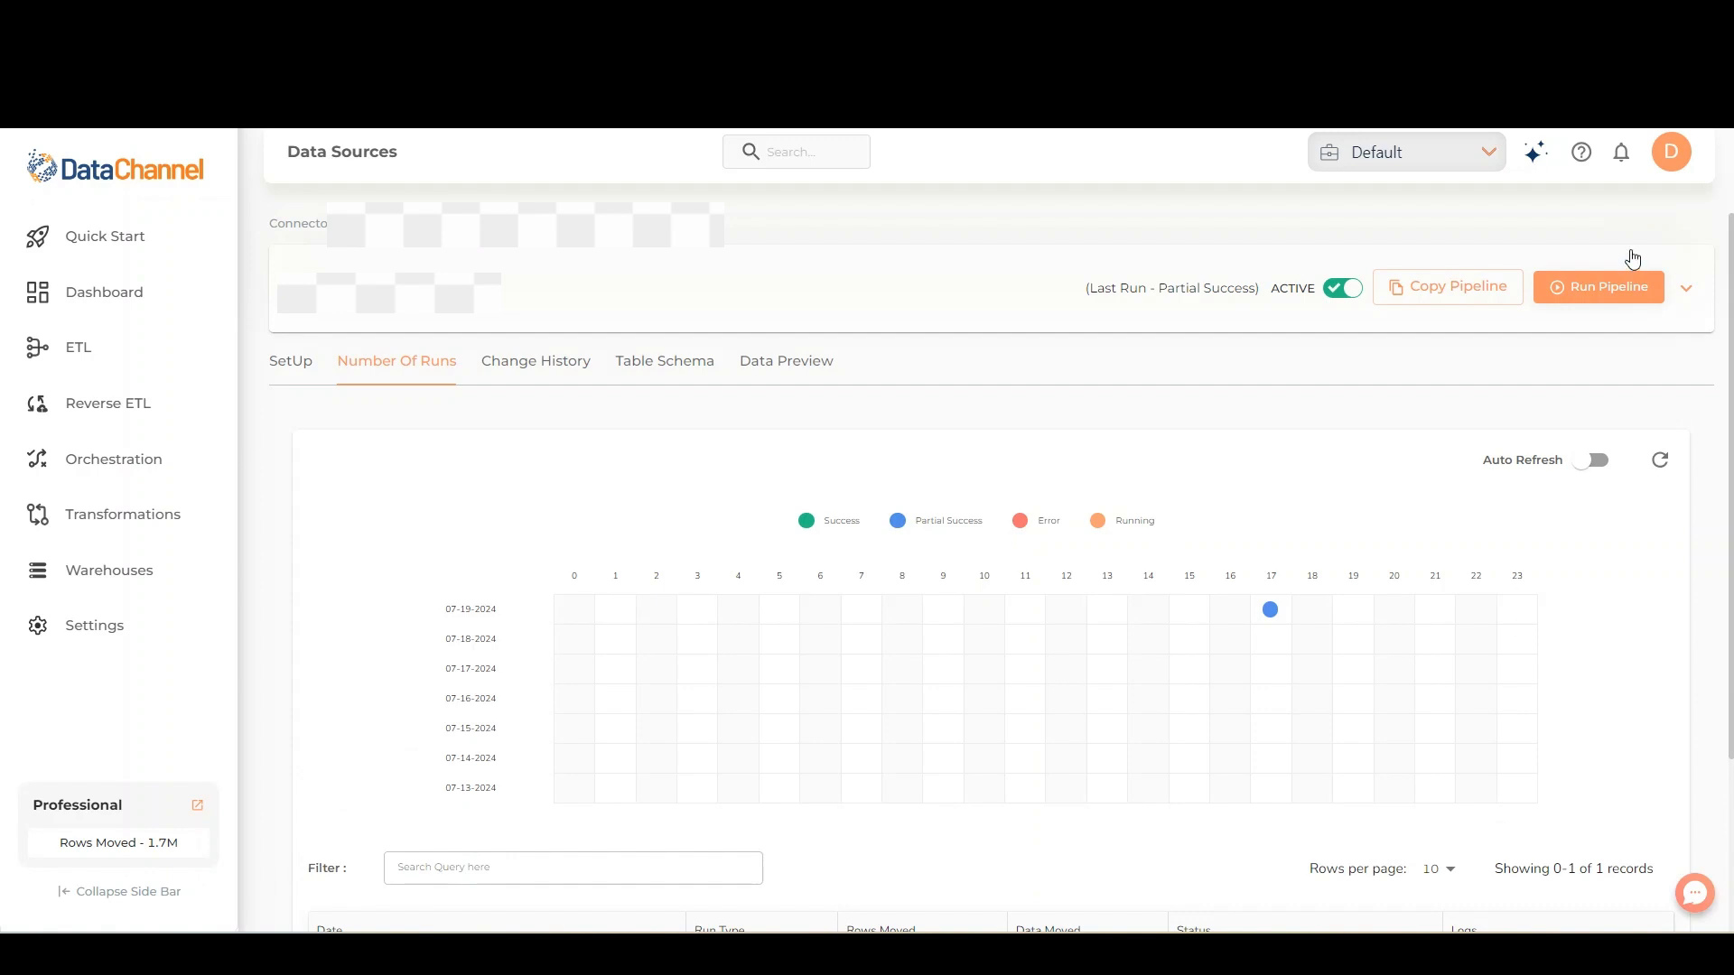
{"action": "left_click_drag", "start_coordinate": [1731, 303], "coordinate": [1730, 408]}
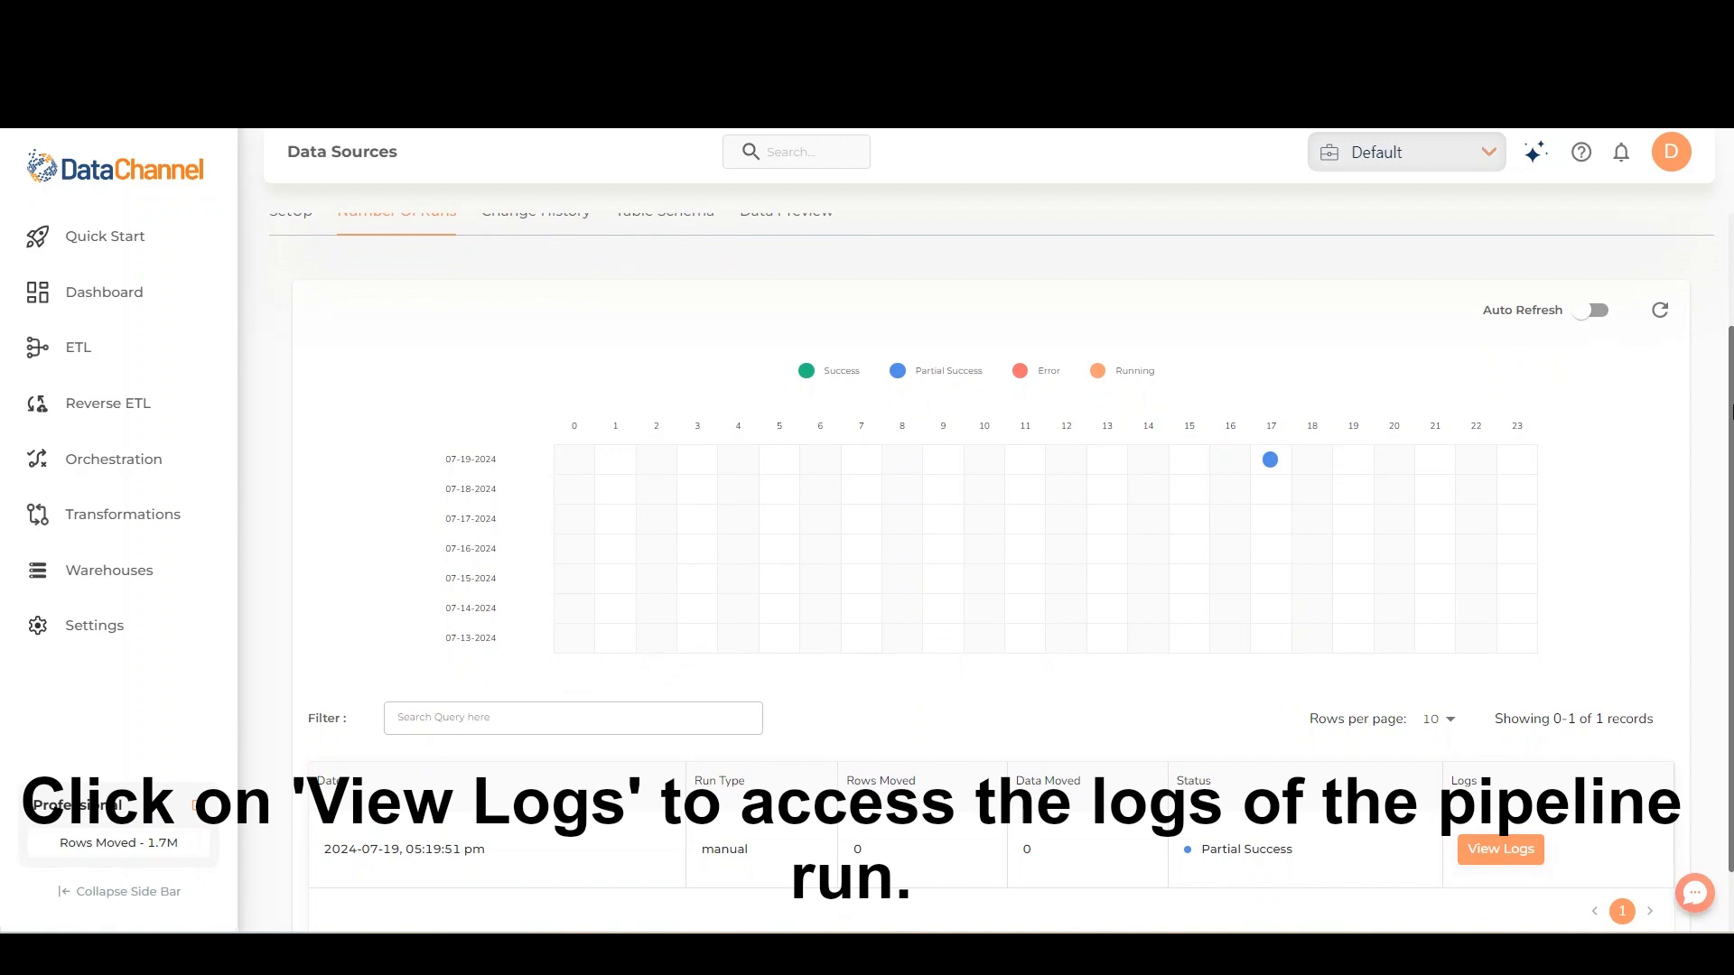
{"action": "left_click", "coordinate": [1481, 848]}
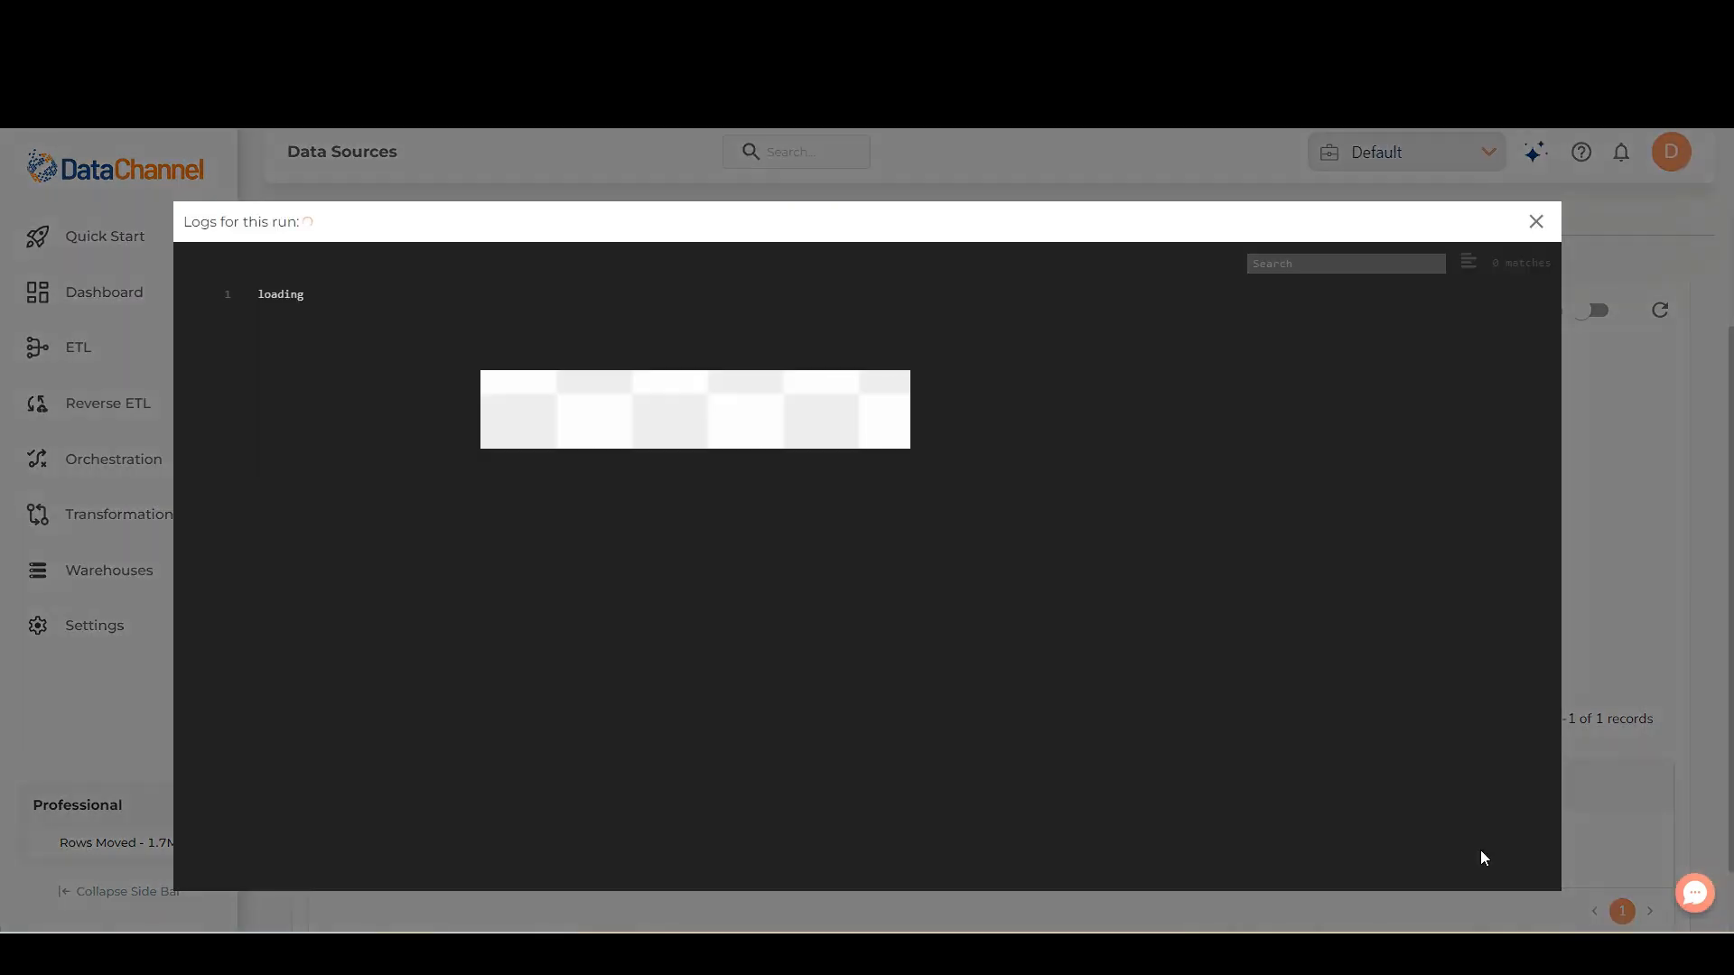